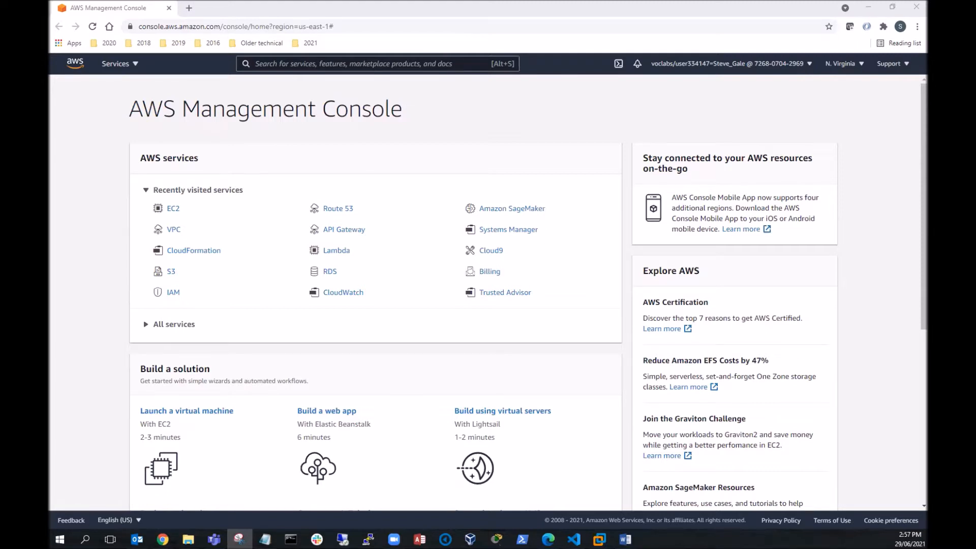
Put the network diagram aside and open the form for creating a new VPC from the VPC list.
left_click(582, 101)
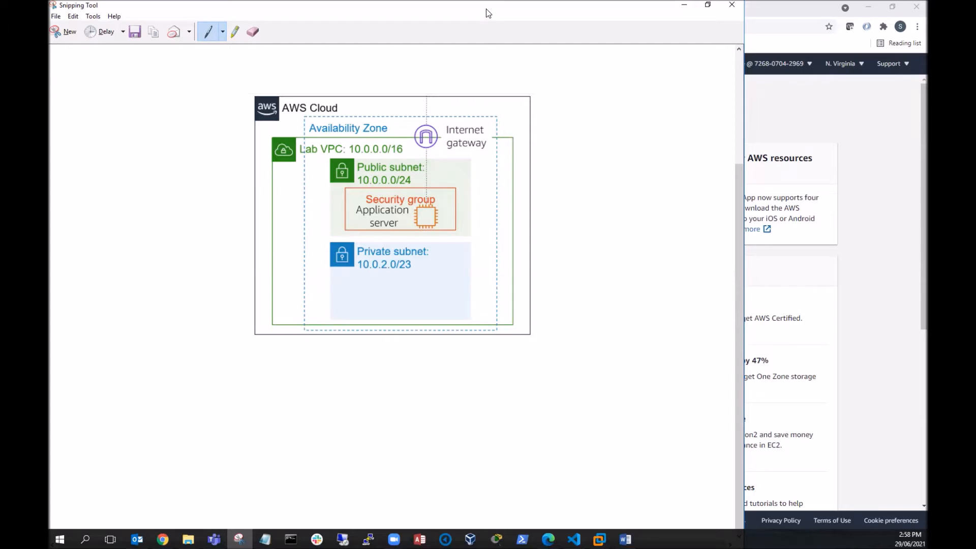
left_click_drag(486, 9, 49, 31)
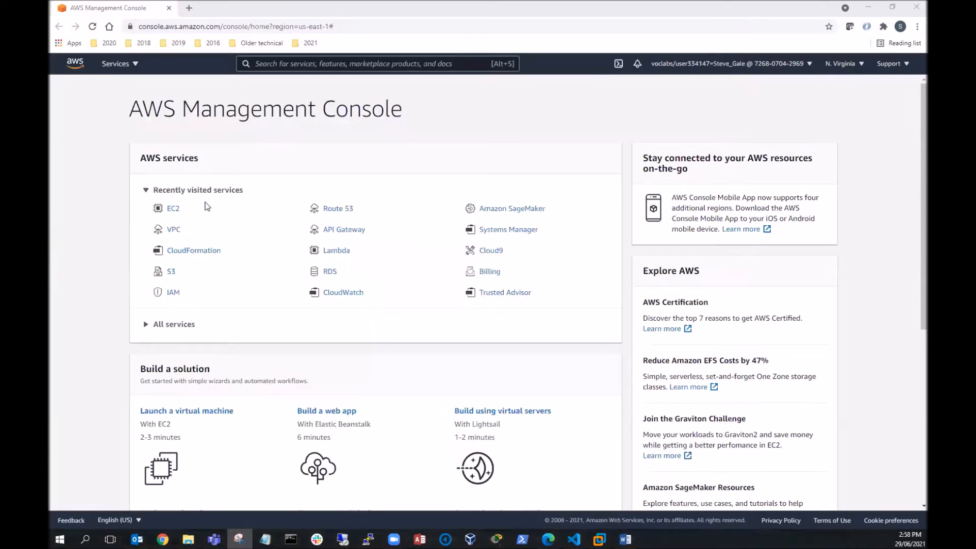
left_click(173, 231)
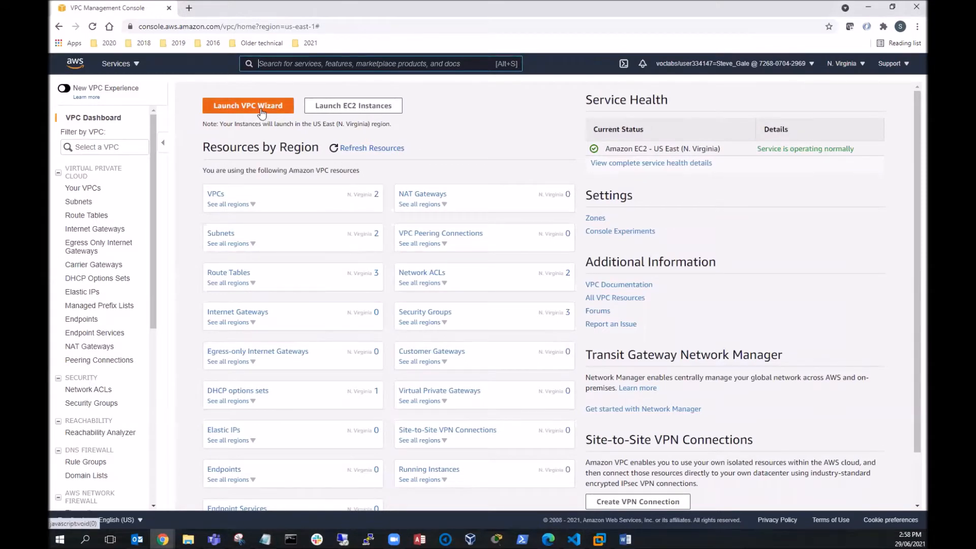
left_click(215, 195)
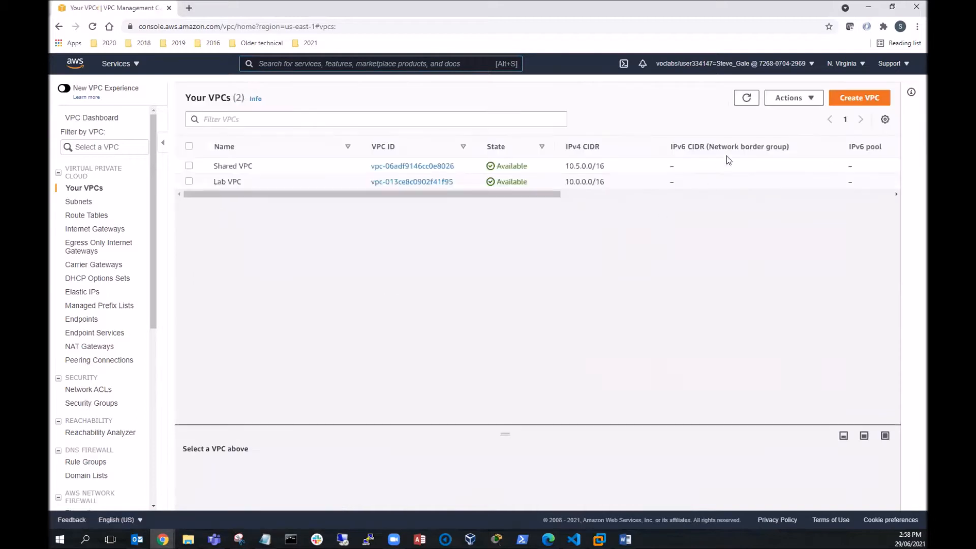
left_click(858, 98)
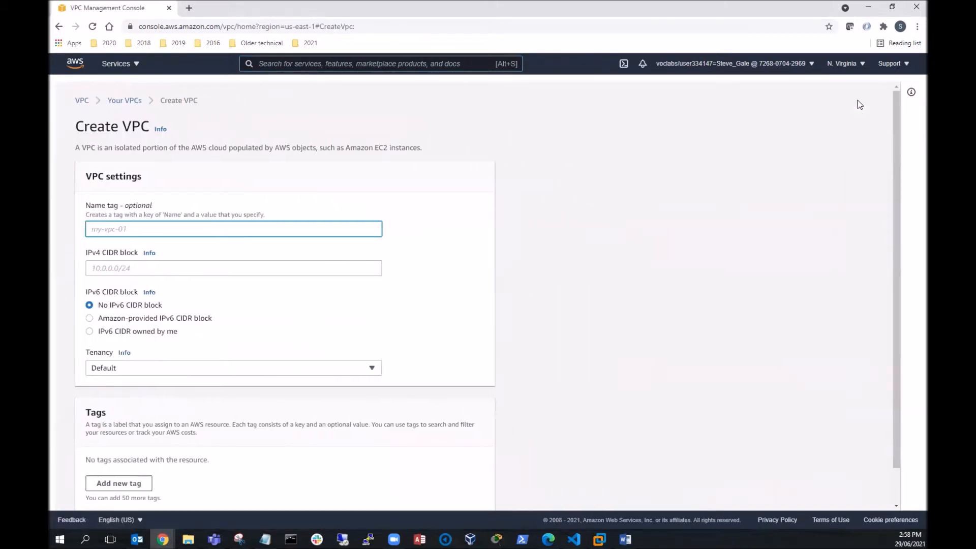
Create a VPC named myVPC with IPv4 CIDR block 10.0.0.0/16 and default tenancy.
type("myVPC")
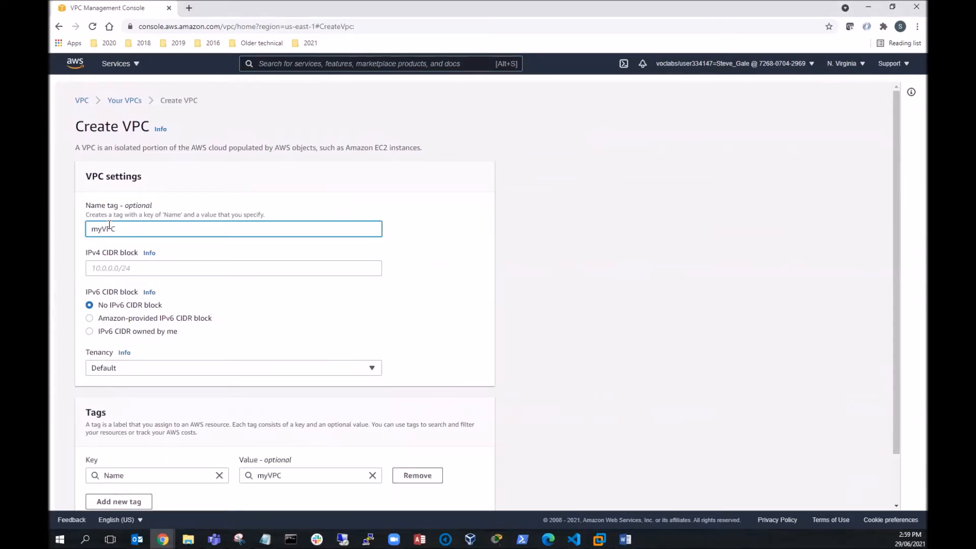
left_click(129, 270)
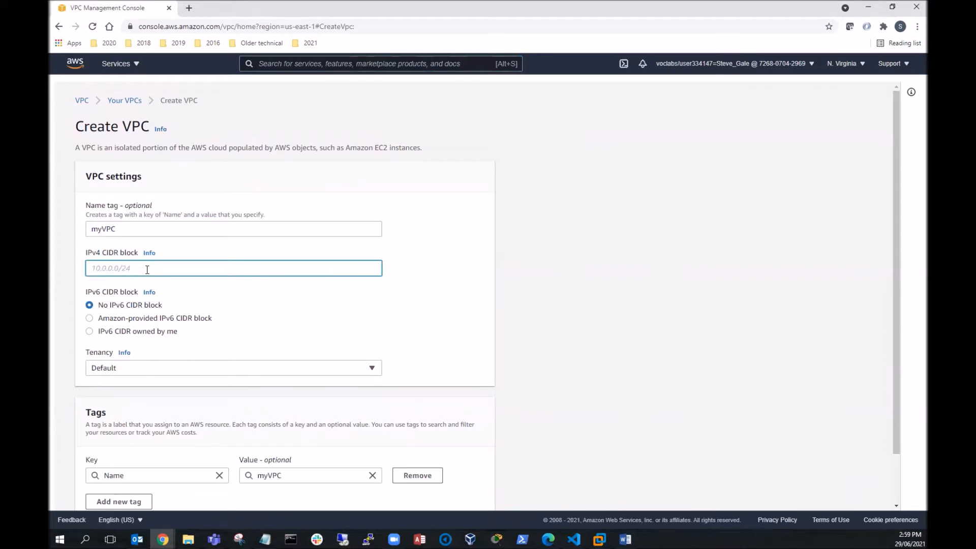
type("10.0.0.0/16")
left_click(374, 370)
left_click(279, 379)
scroll(417, 315, "down", 1)
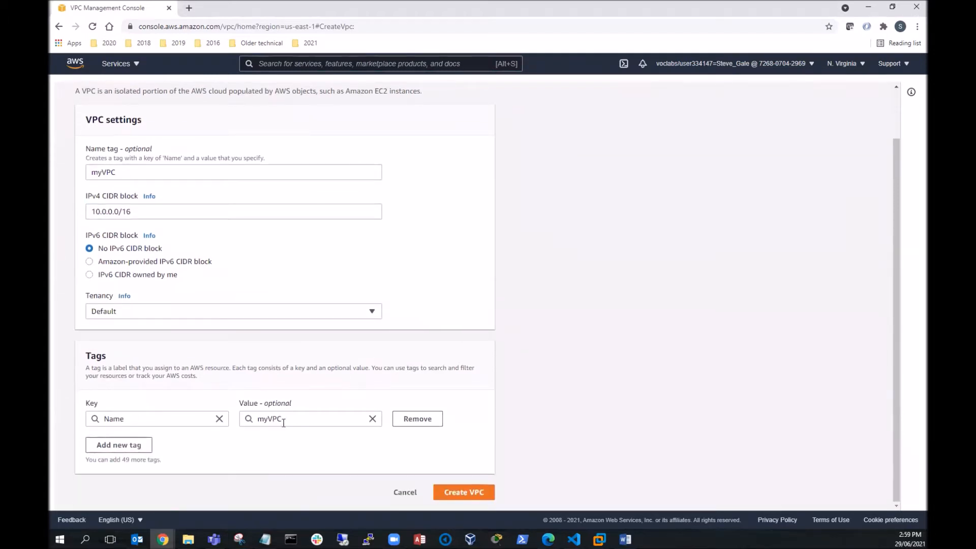
left_click(464, 492)
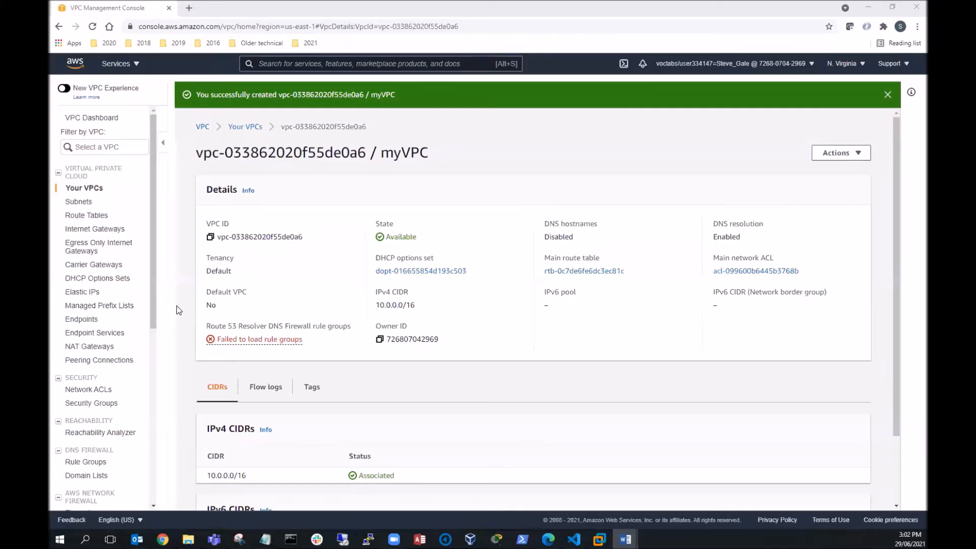
Start a new subnet in myVPC and name it myPublic Subnet.
left_click(85, 205)
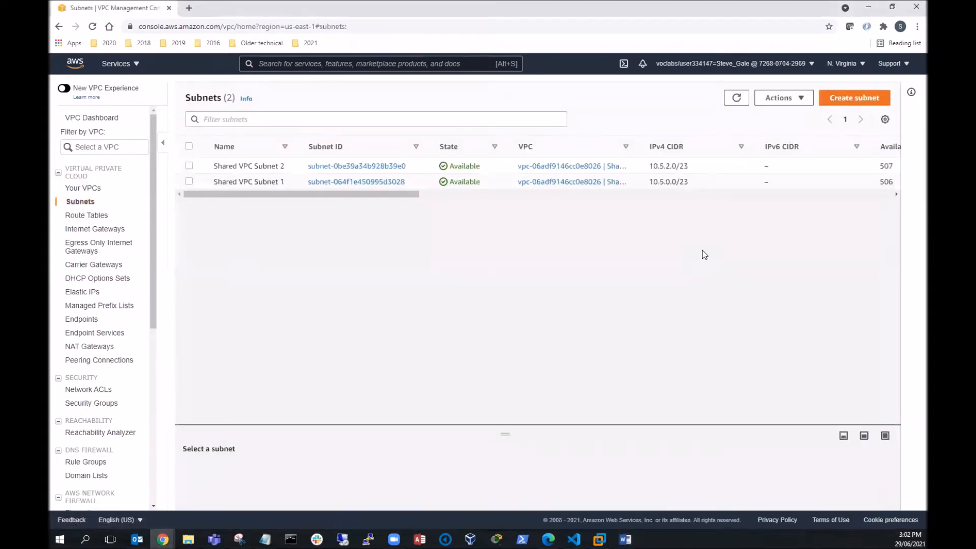
left_click(846, 99)
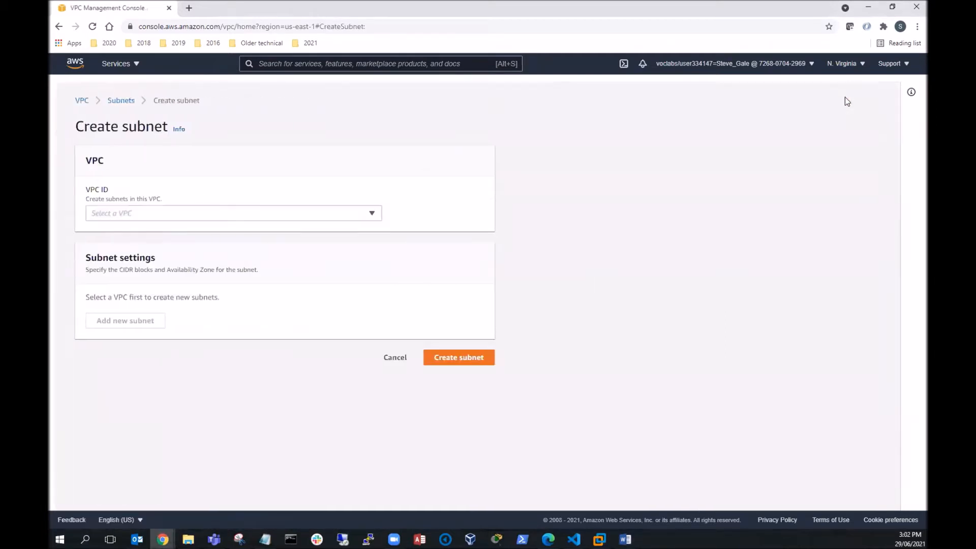
left_click(235, 213)
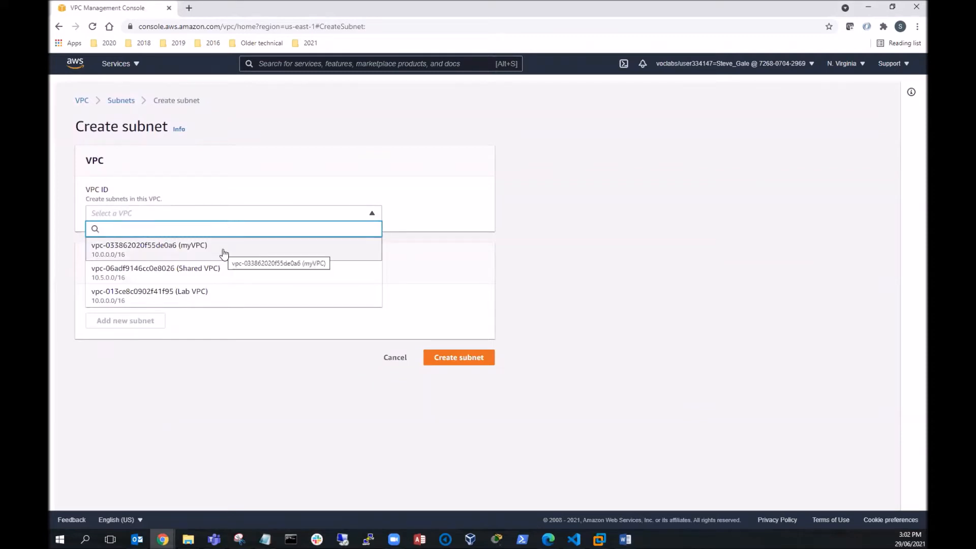
left_click(148, 254)
left_click(137, 394)
type("my")
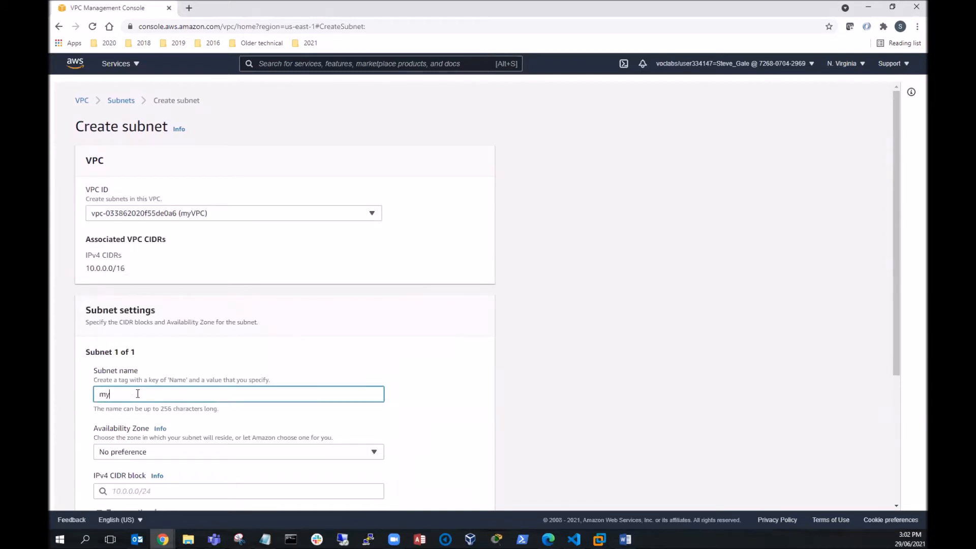
type("Public Subnet")
Set the public subnet's Availability Zone to us-east-1a and its IPv4 CIDR block to 10.0.0.0/24, and create it.
scroll(211, 395, "down", 2)
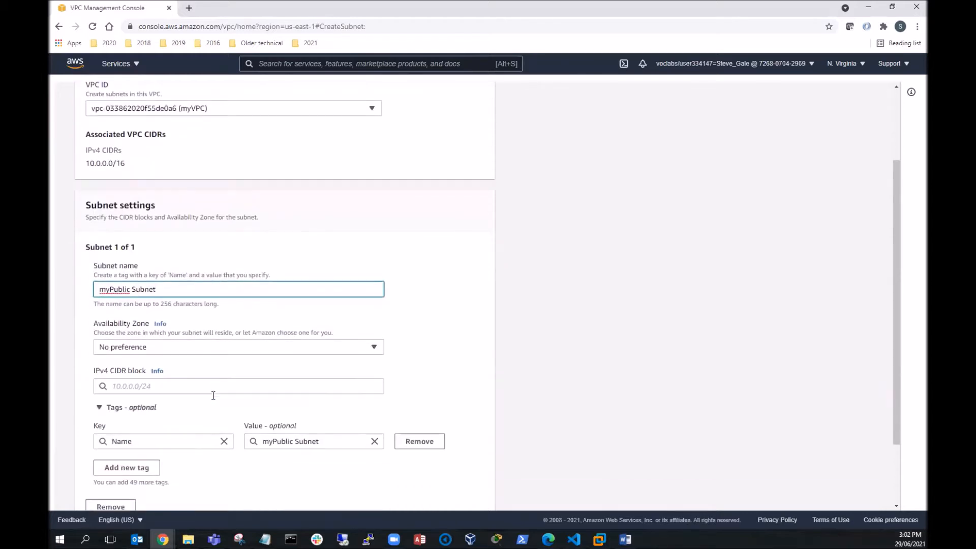
left_click(169, 346)
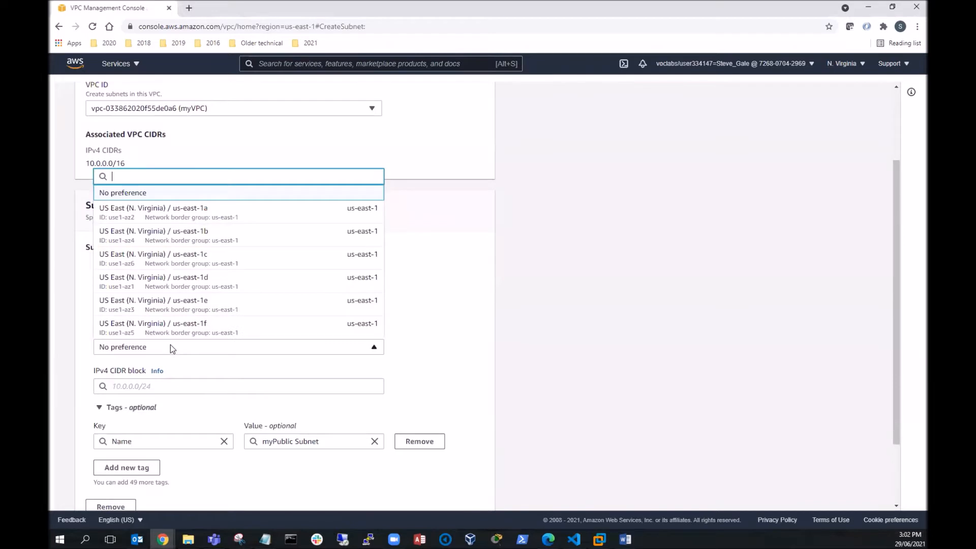
left_click(204, 213)
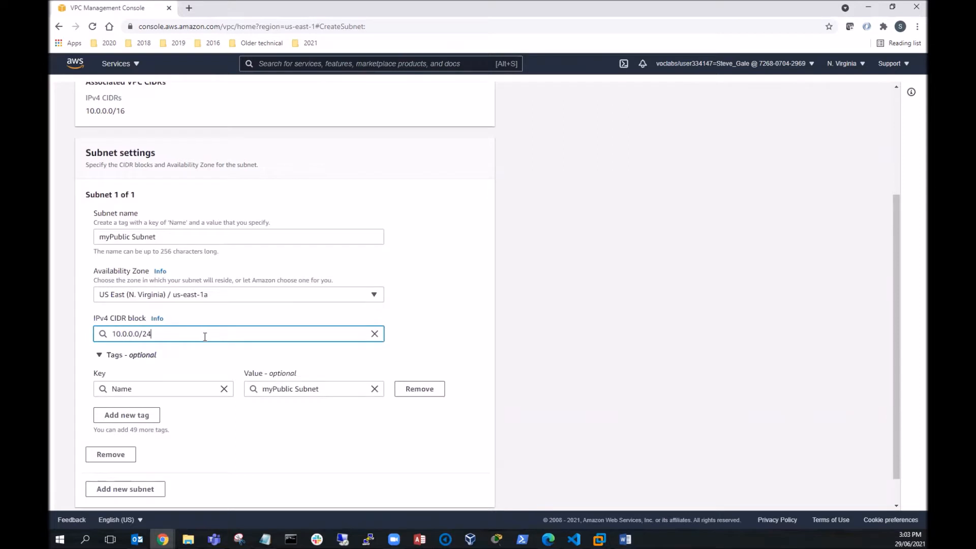
scroll(205, 336, "down", 1)
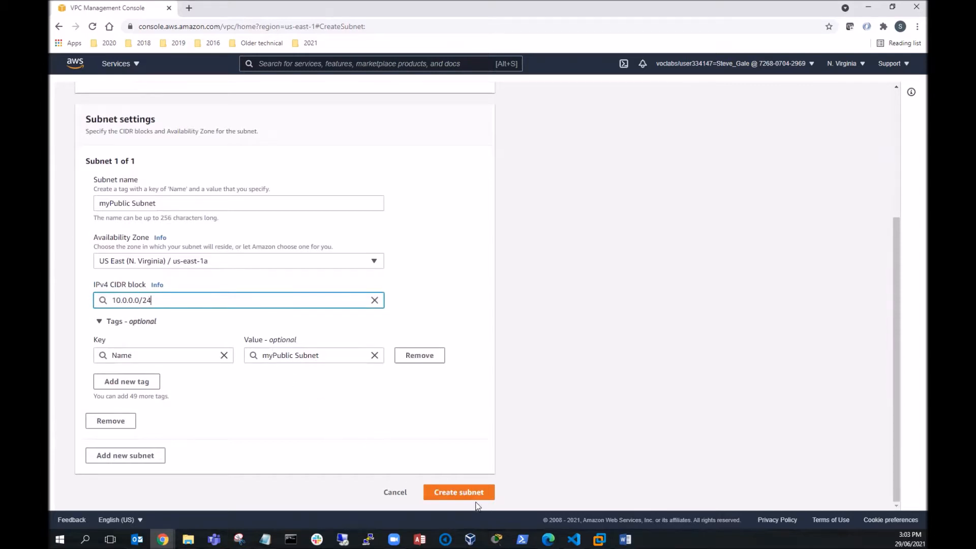
left_click(454, 492)
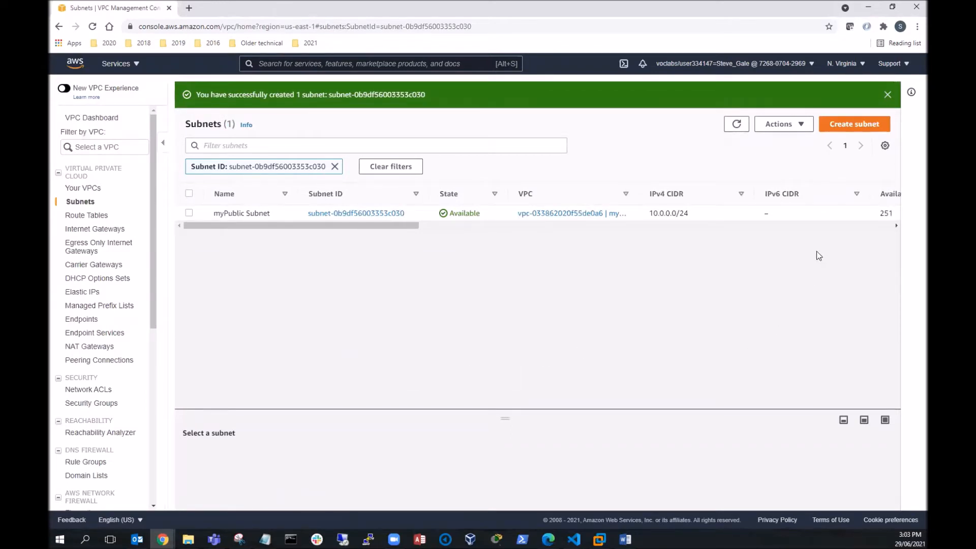
Check the network diagram and start another subnet in myVPC named myPrivate Subnet.
left_click(239, 538)
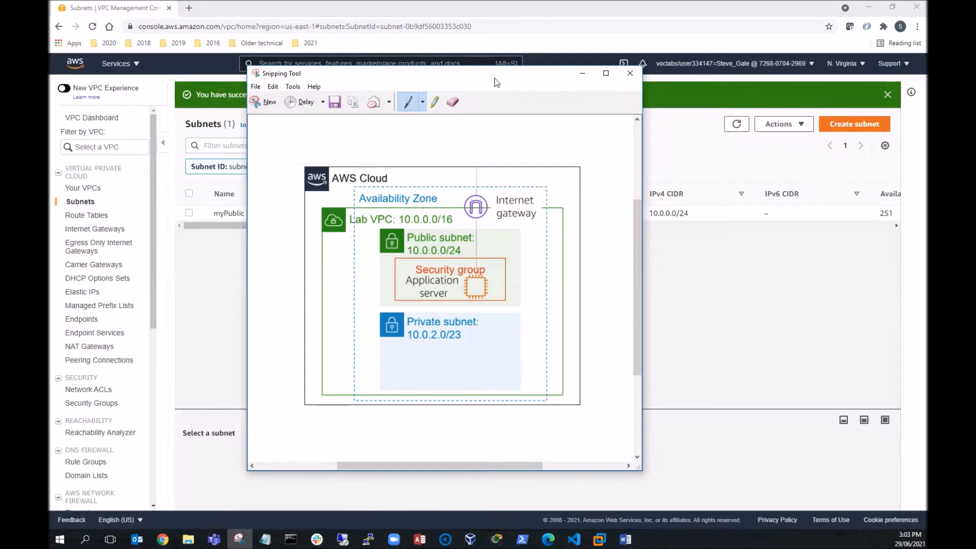
left_click_drag(493, 77, 50, 203)
left_click(854, 124)
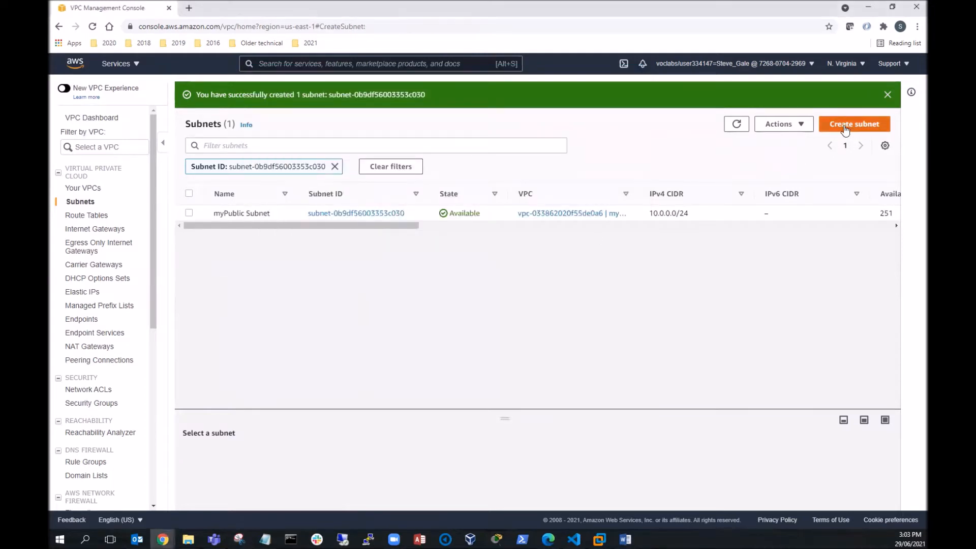
left_click(168, 213)
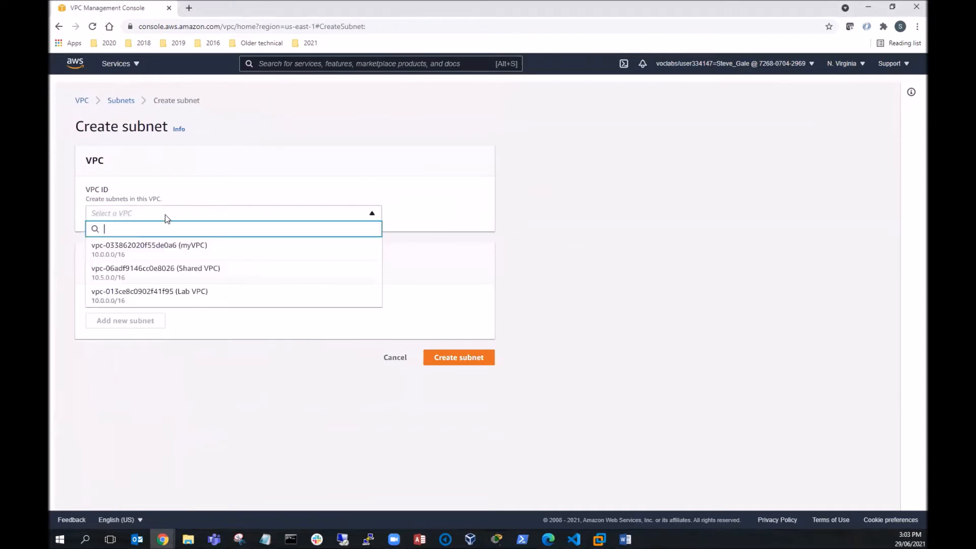
left_click(157, 249)
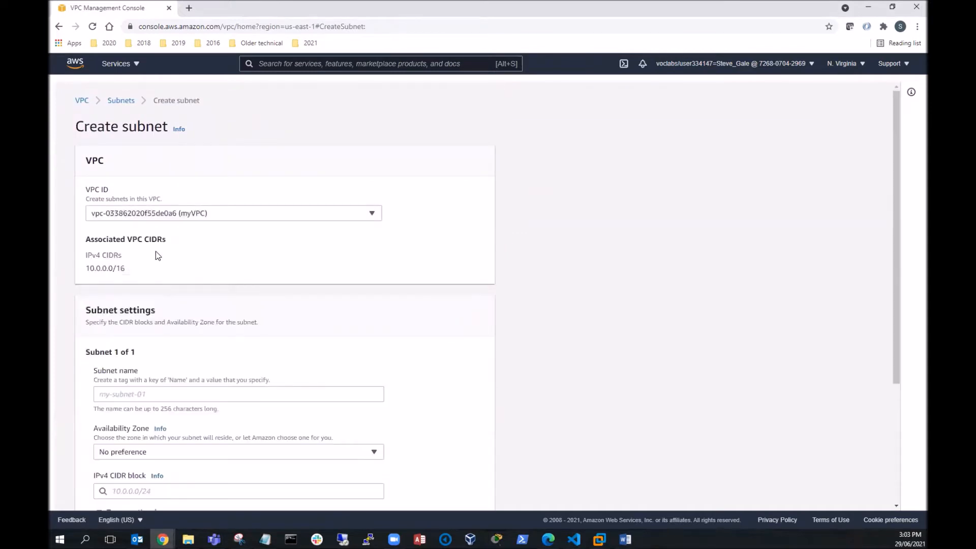
left_click(112, 392)
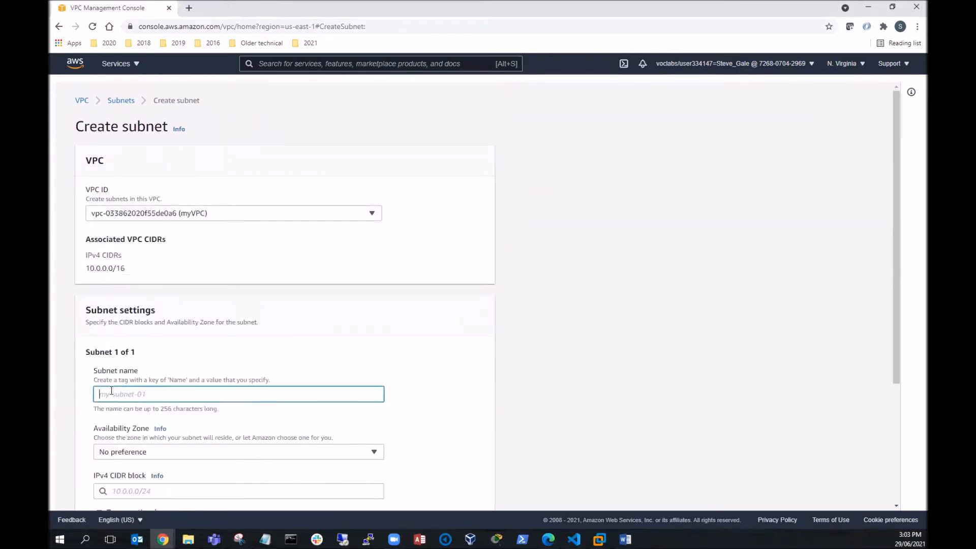
type("myPrivate Subnet")
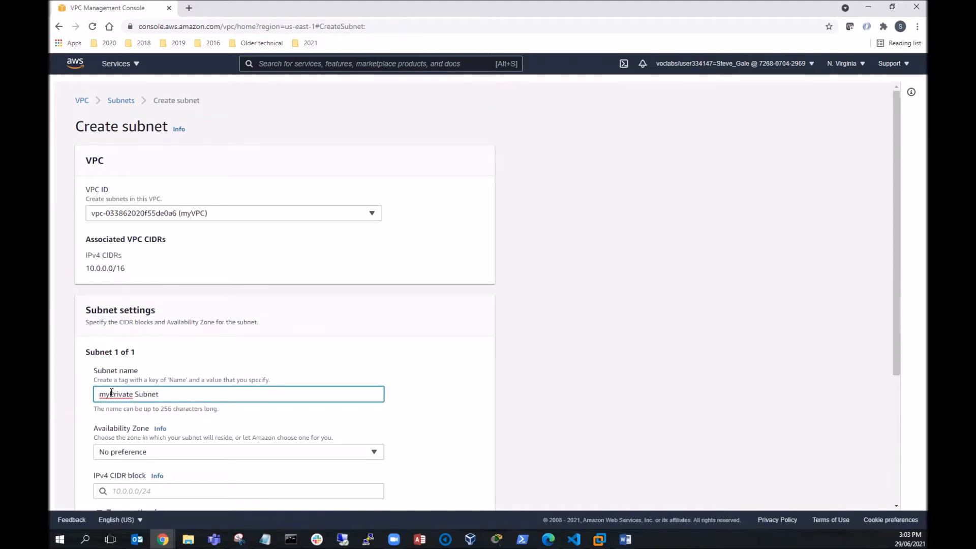
Set the private subnet's Availability Zone to us-east-1a and its IPv4 CIDR block to 10.0.2.0/24, and create it.
left_click(131, 451)
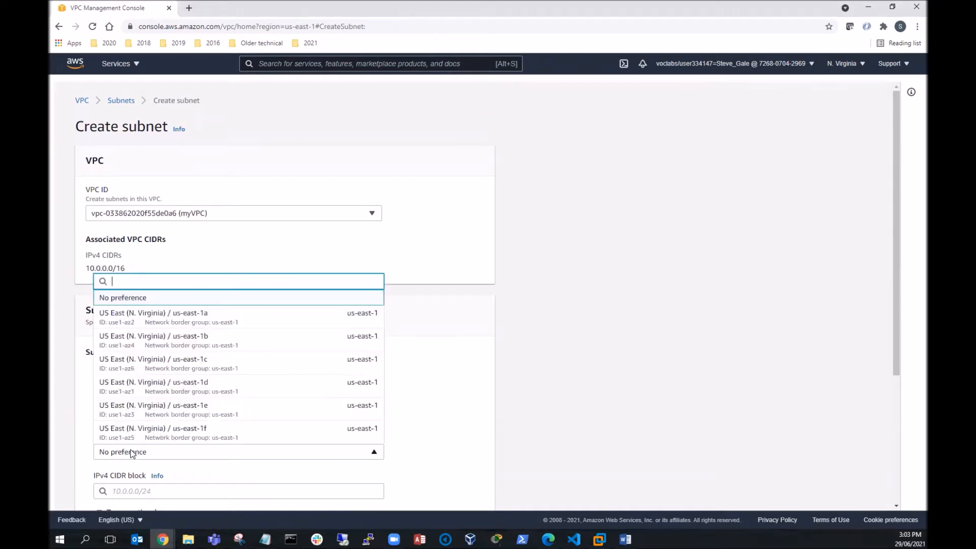
left_click(174, 316)
scroll(180, 325, "down", 3)
left_click(161, 335)
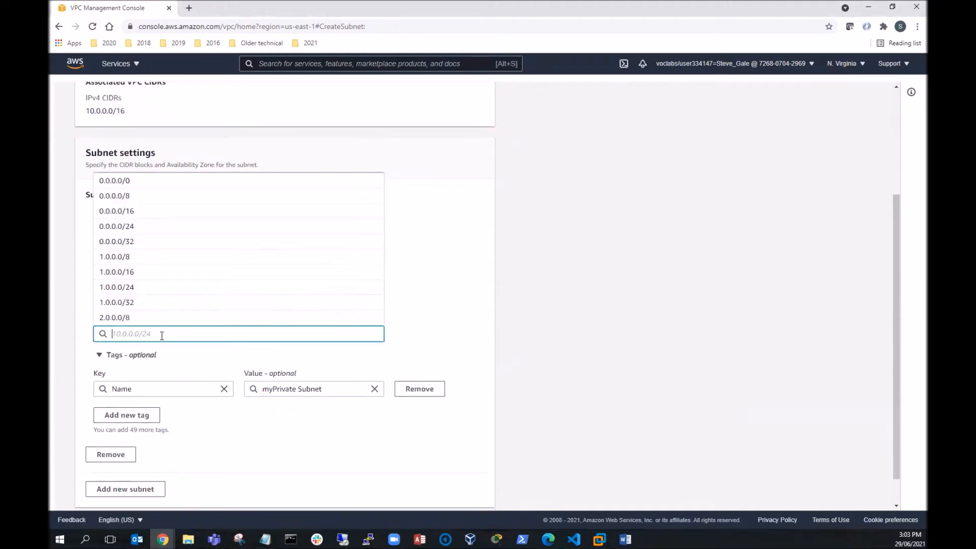
type("10.0.2.0/24")
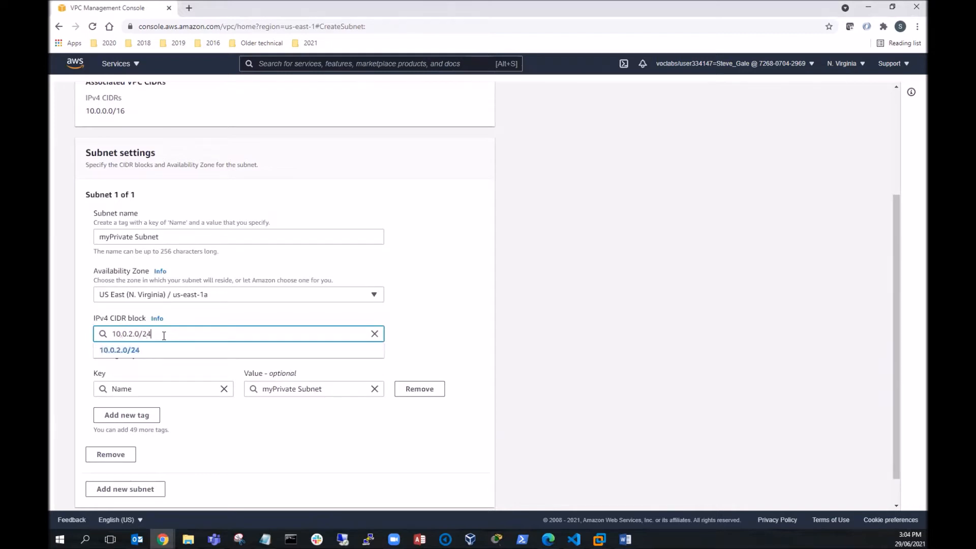
left_click(147, 350)
scroll(165, 369, "down", 1)
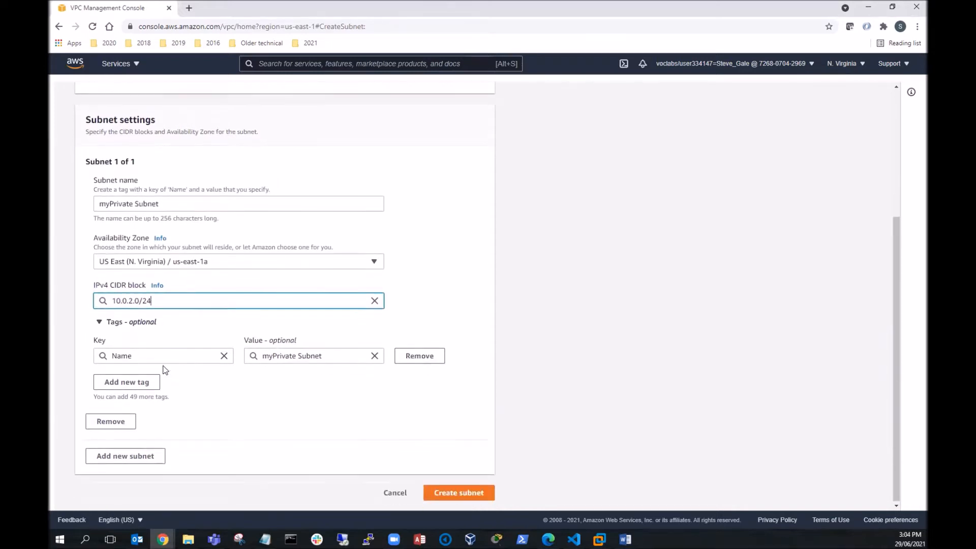
left_click(461, 493)
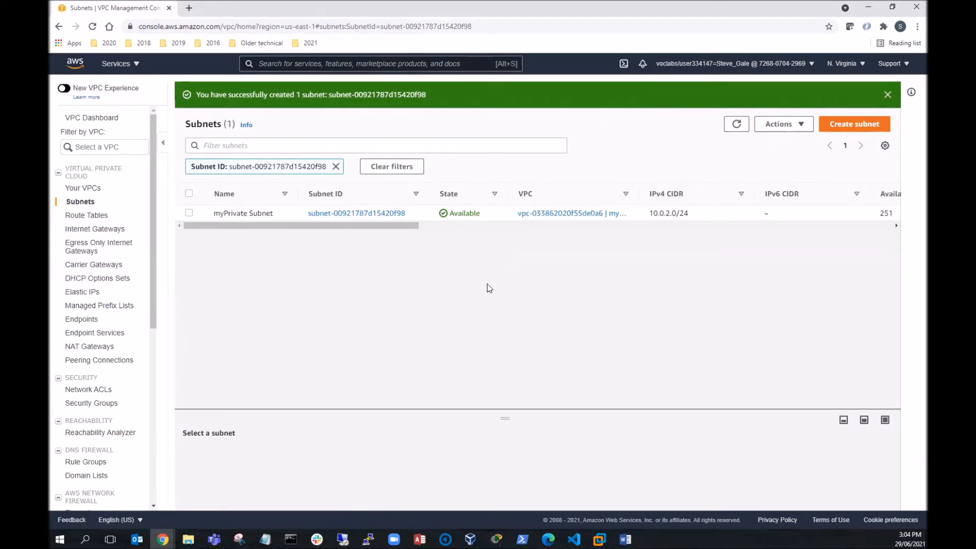
Dismiss the notification, reload the page and remove the subnet ID filter to list all subnets.
left_click(888, 94)
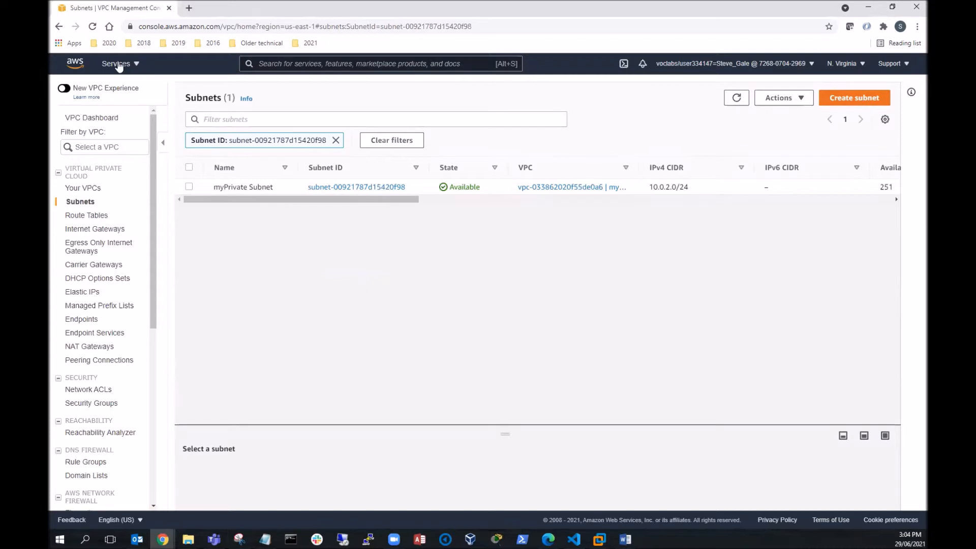
left_click(93, 27)
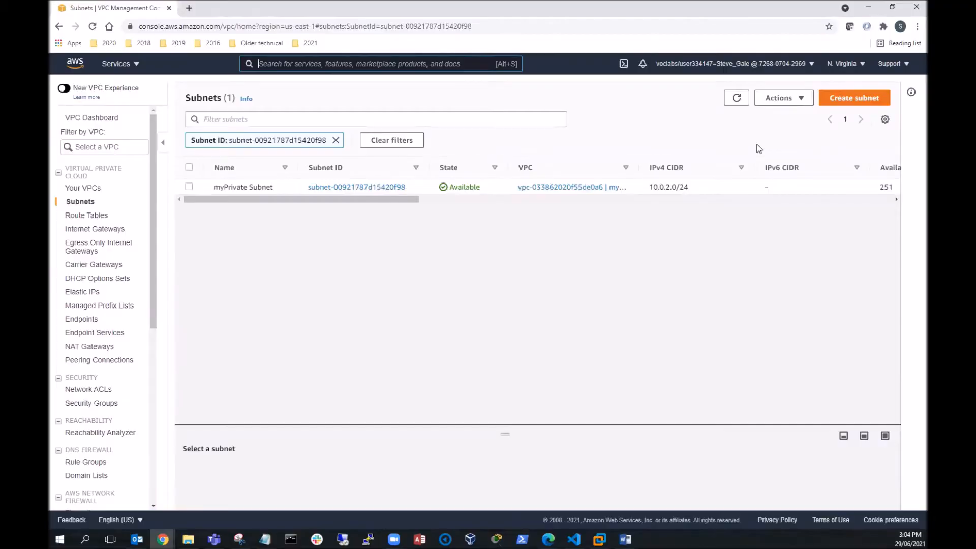
left_click(336, 141)
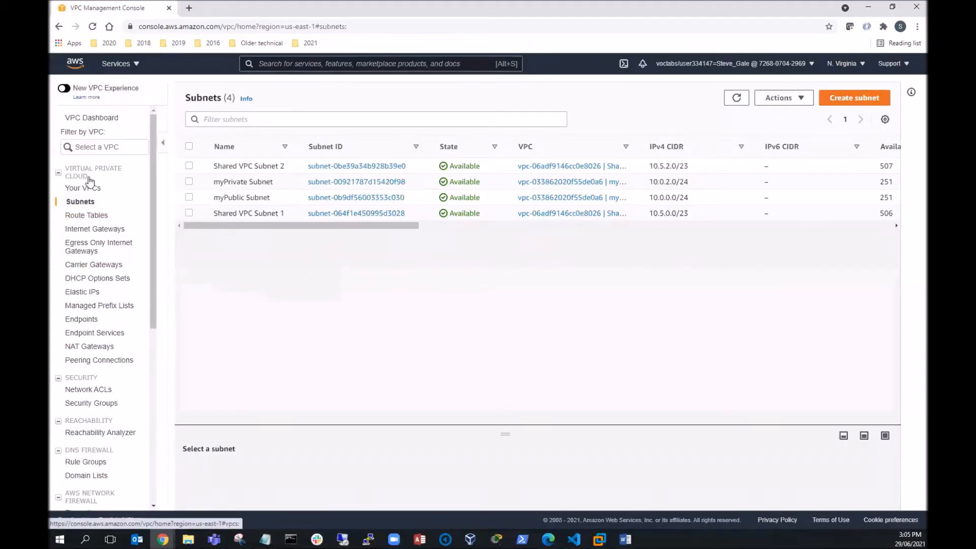
left_click(92, 218)
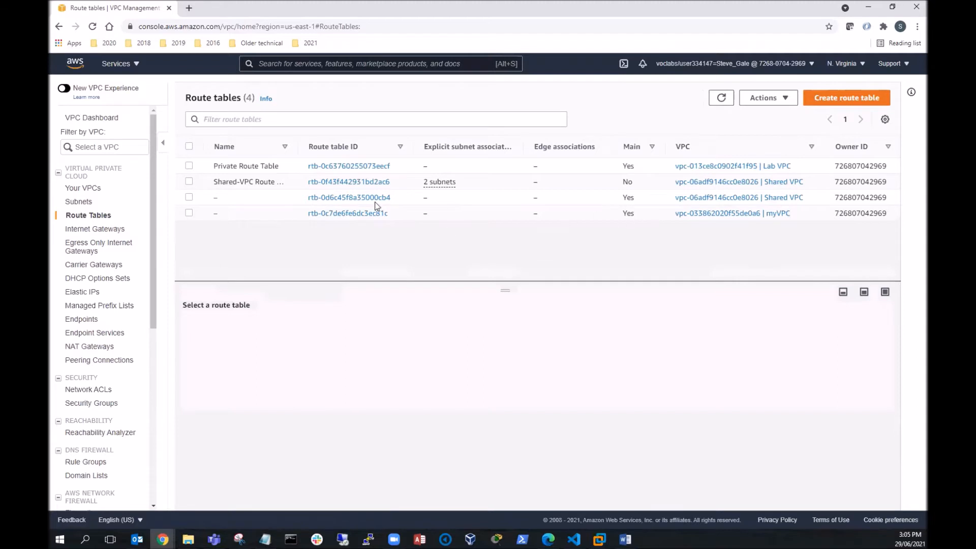
left_click(224, 214)
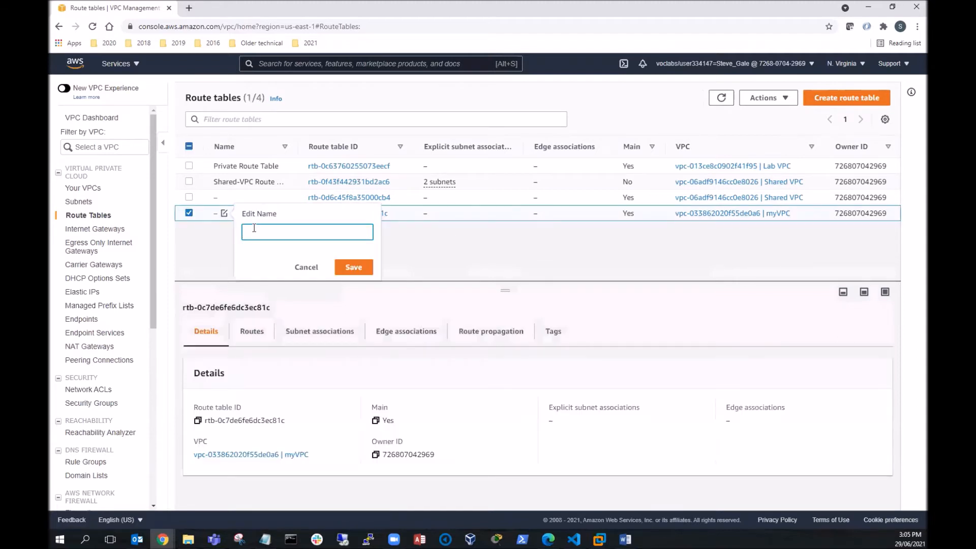
type("my")
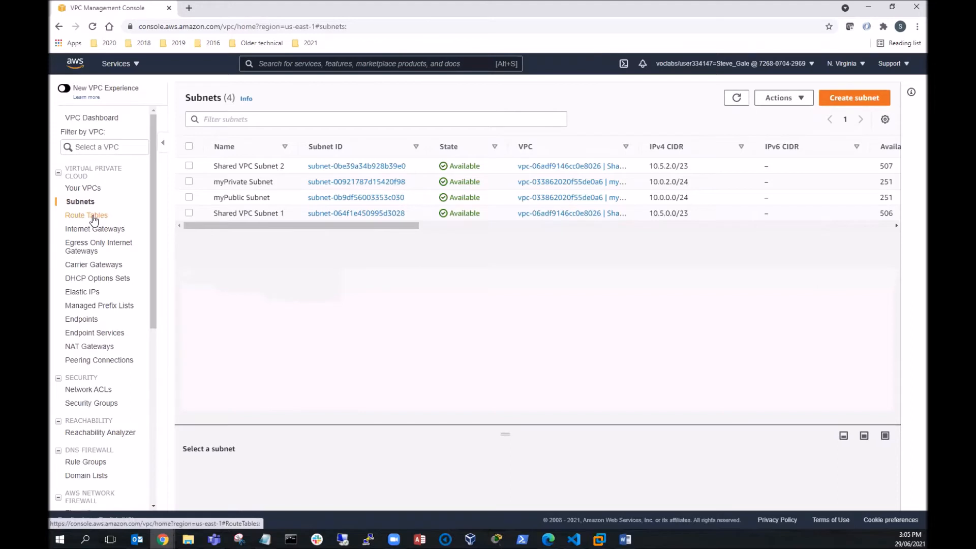
In the route tables list, widen the VPC column and name myVPC's main route table Private Route Table.
left_click(93, 217)
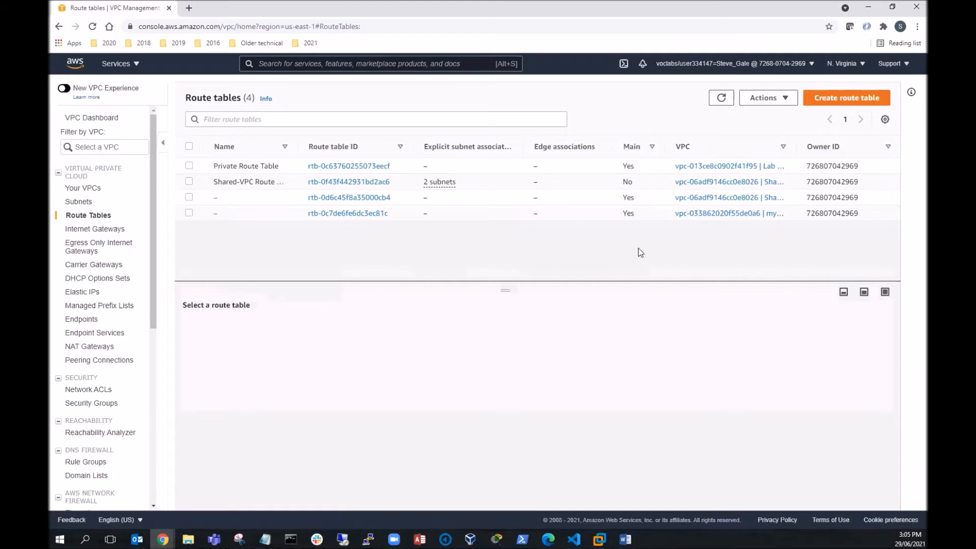
left_click_drag(797, 147, 826, 146)
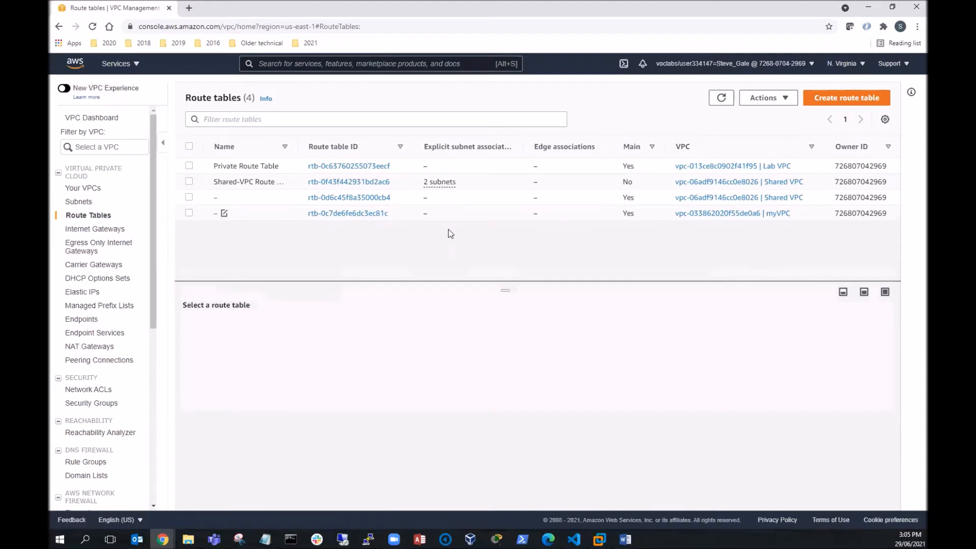
left_click(224, 214)
type("Private Route Table")
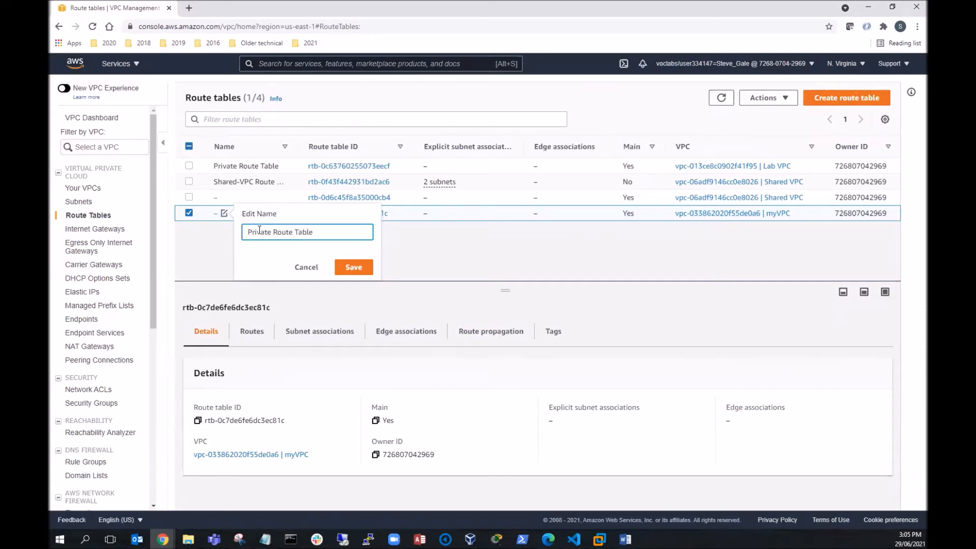
left_click(351, 267)
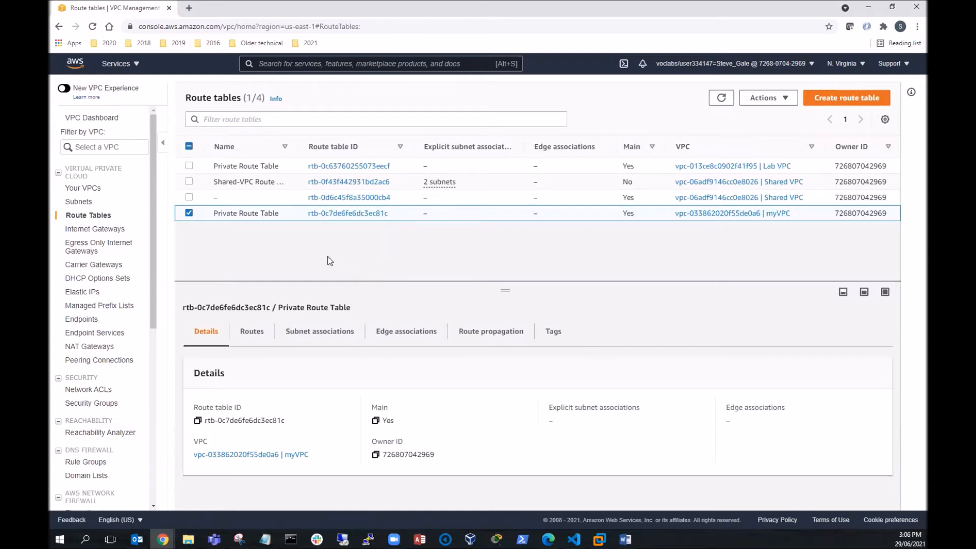
Create a route table named myPublicRoutetable in myVPC and dismiss the notification.
left_click(837, 99)
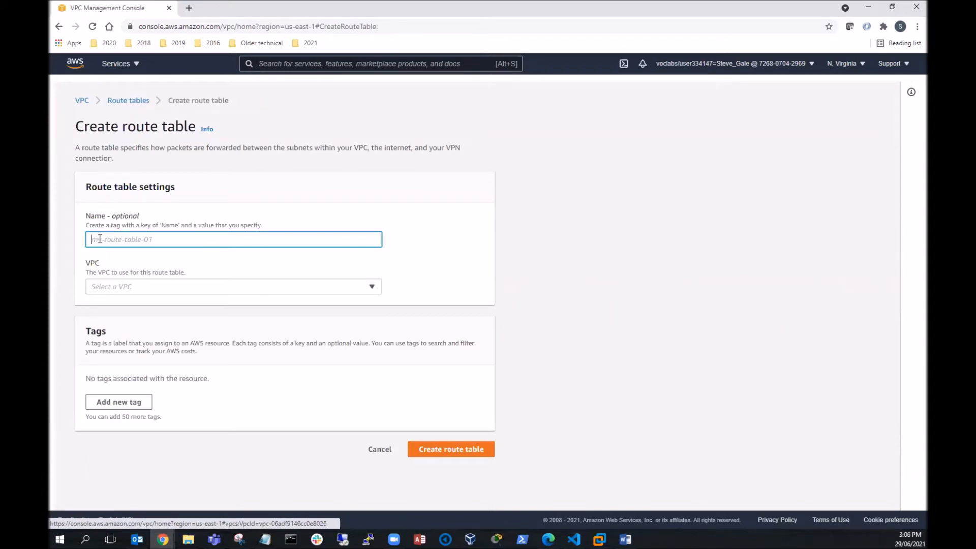
type("myP")
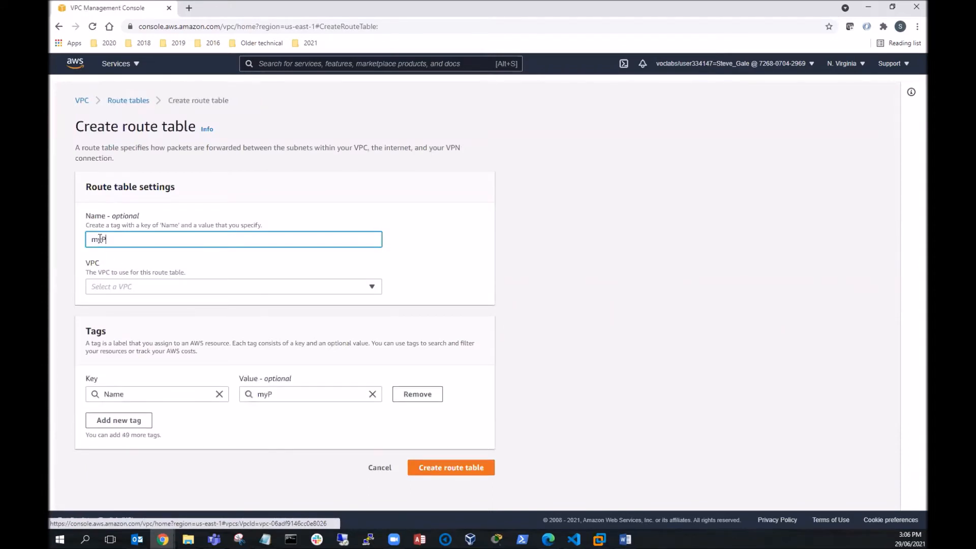
type("ublicR")
key("BackSpace")
type("outetable")
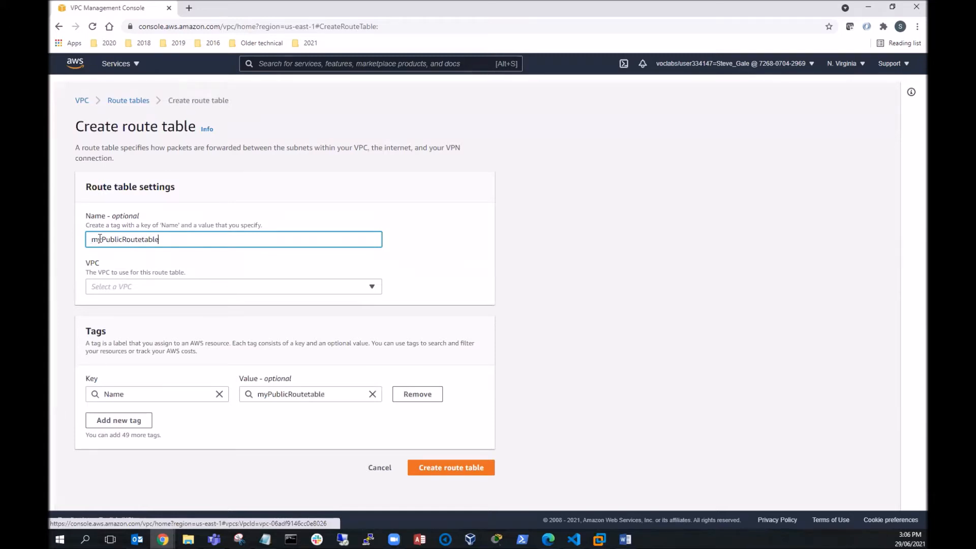
left_click(133, 290)
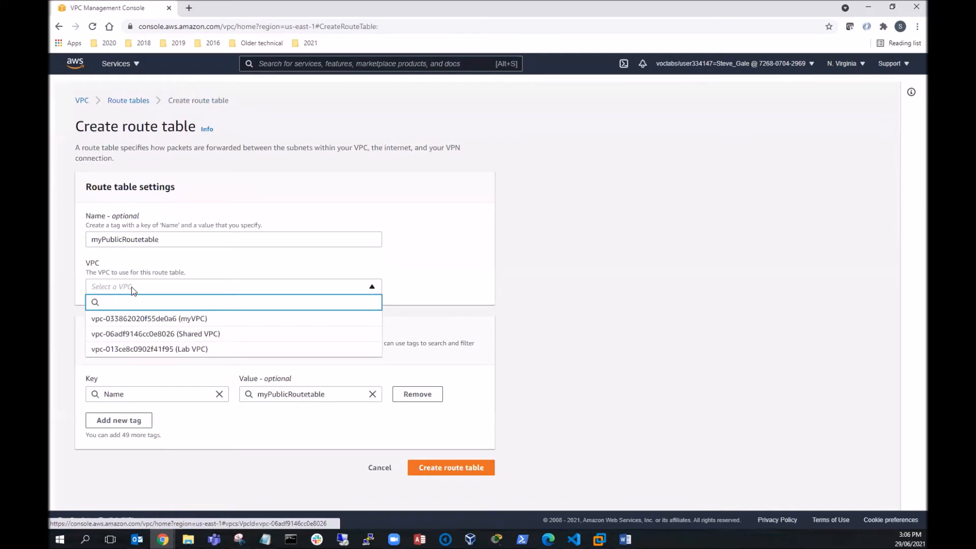
left_click(177, 319)
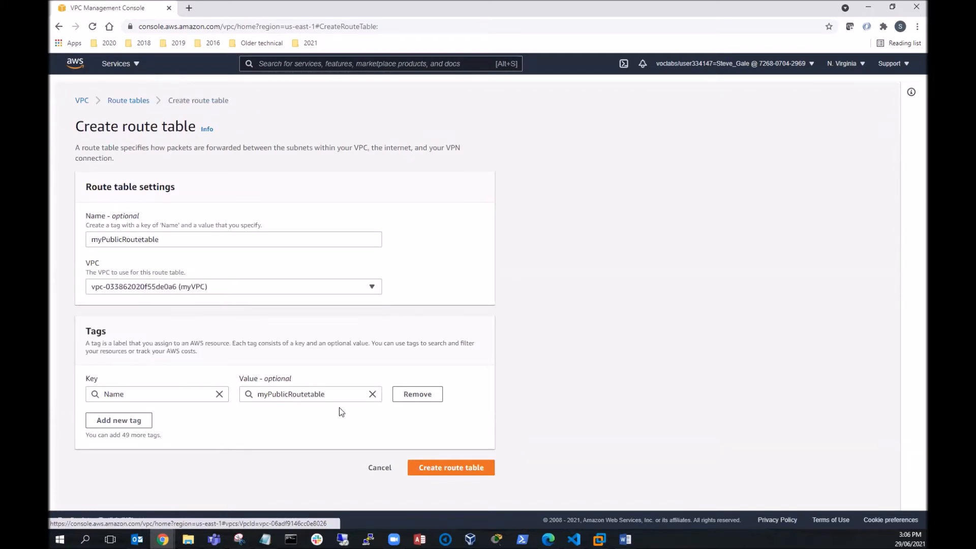
left_click(447, 469)
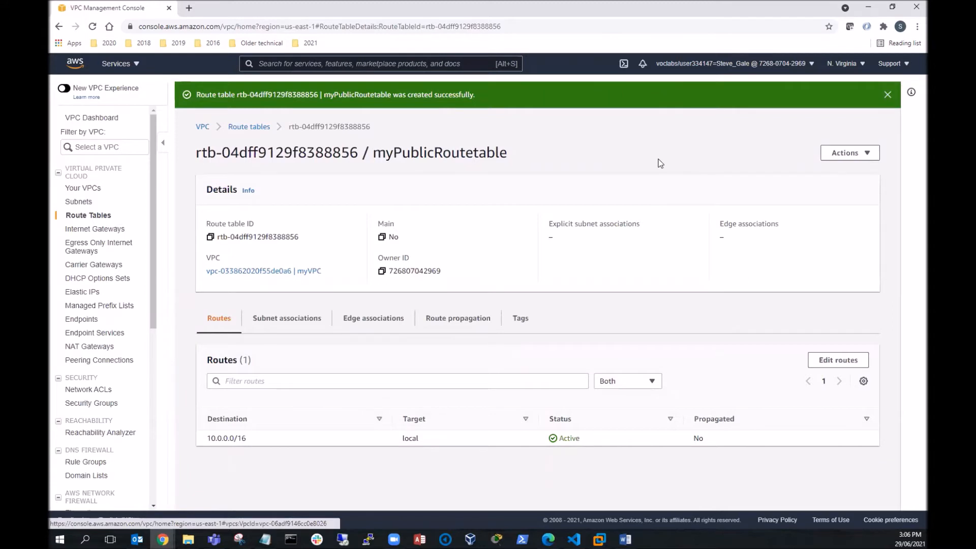
left_click(887, 96)
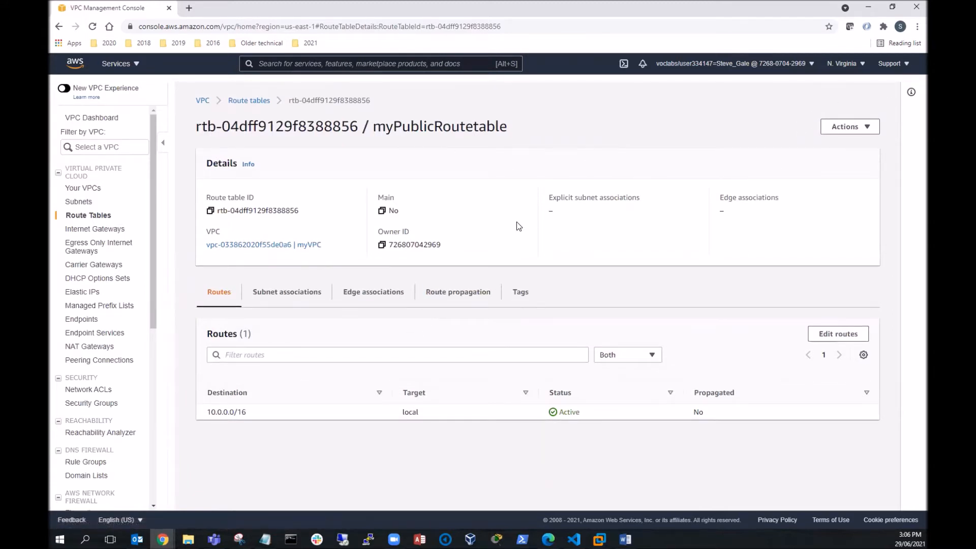
Return to the route tables list and rename the Lab VPC's route table as myPrivateRouteTable.
left_click(249, 101)
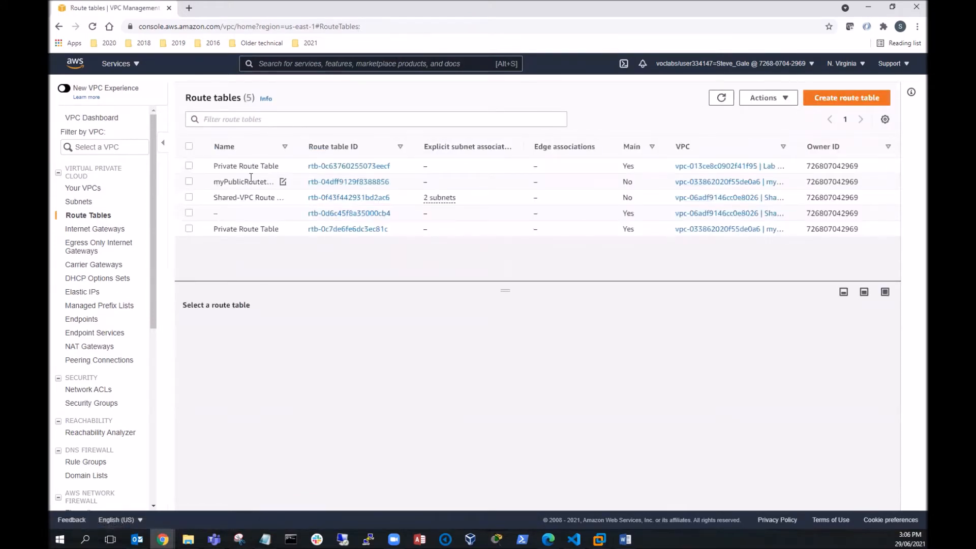
left_click(283, 167)
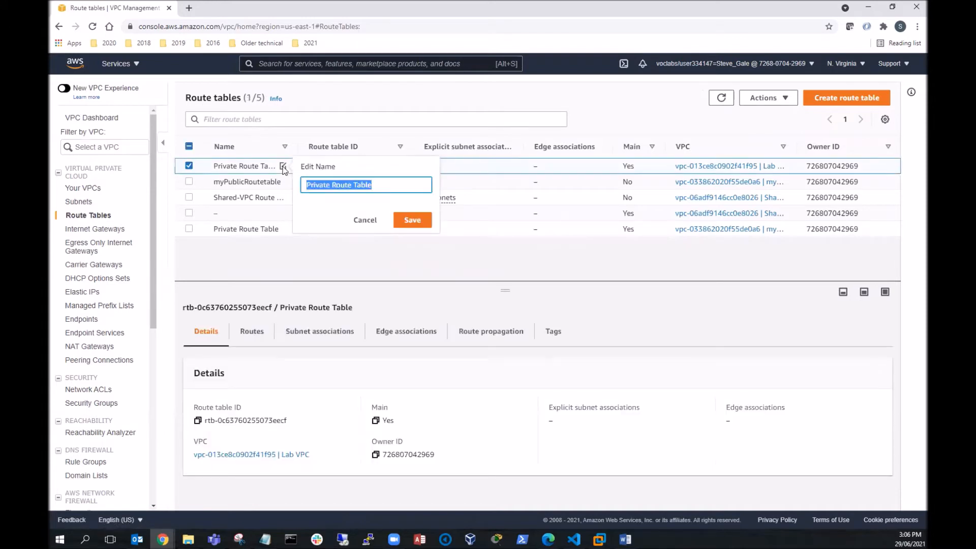
left_click(306, 185)
type("my")
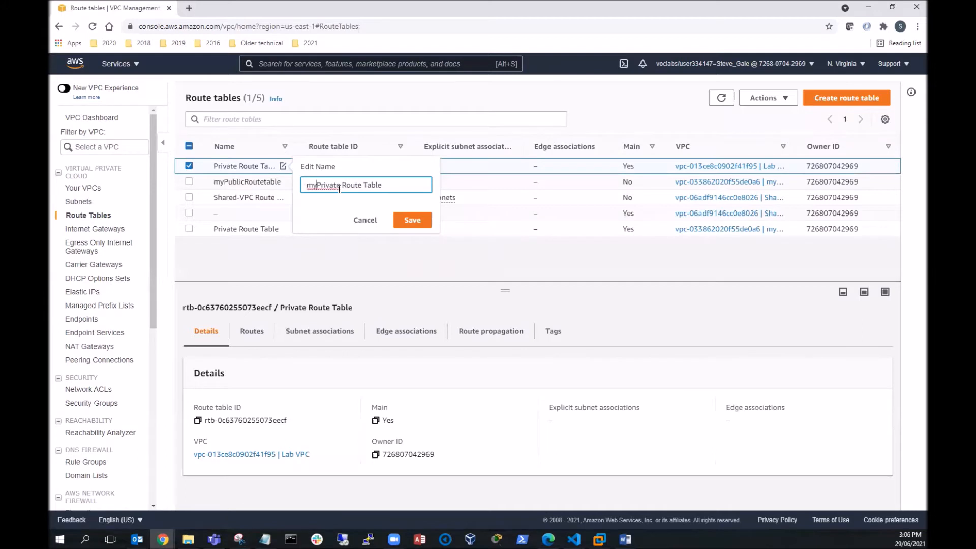
left_click(342, 185)
key("BackSpace")
left_click(361, 185)
key("BackSpace")
left_click(404, 223)
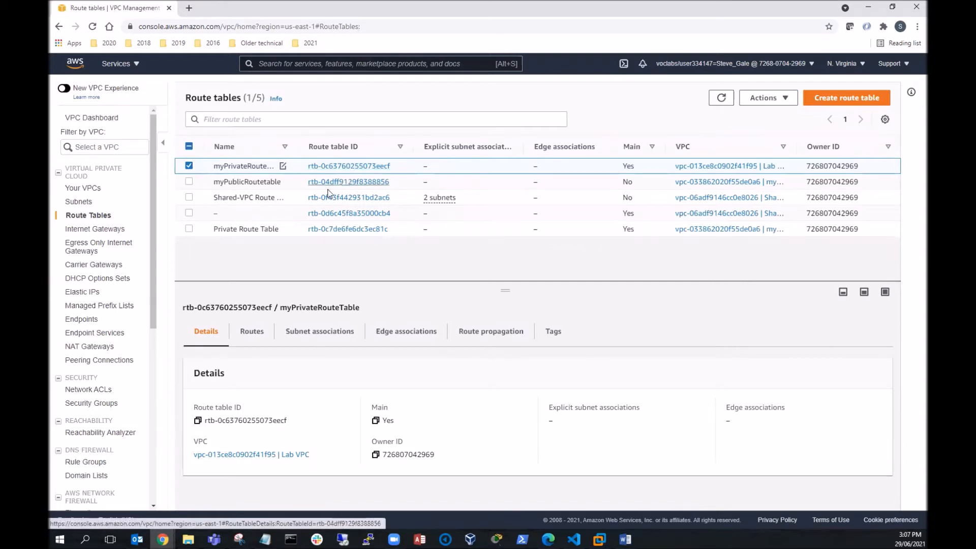
Create an internet gateway with the name tag myIGW.
left_click(98, 233)
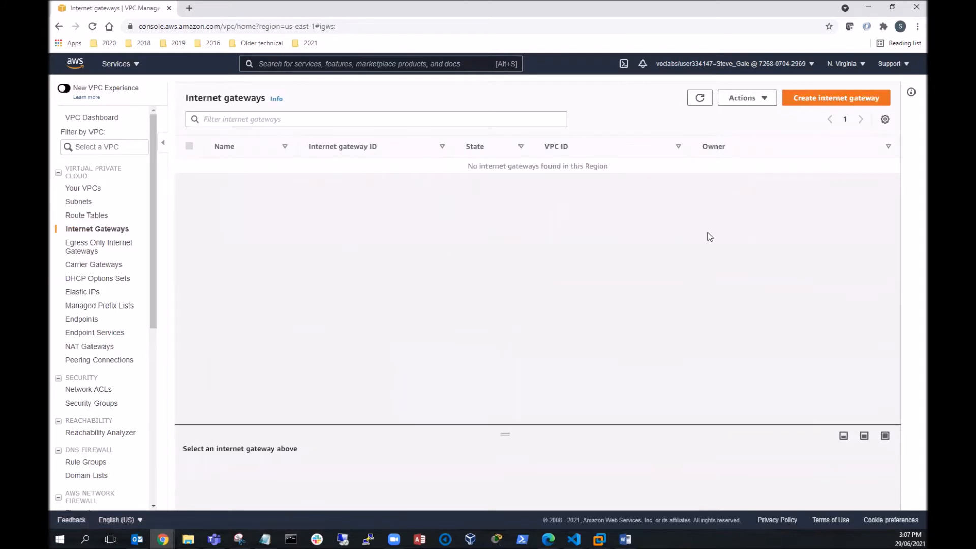
left_click(809, 103)
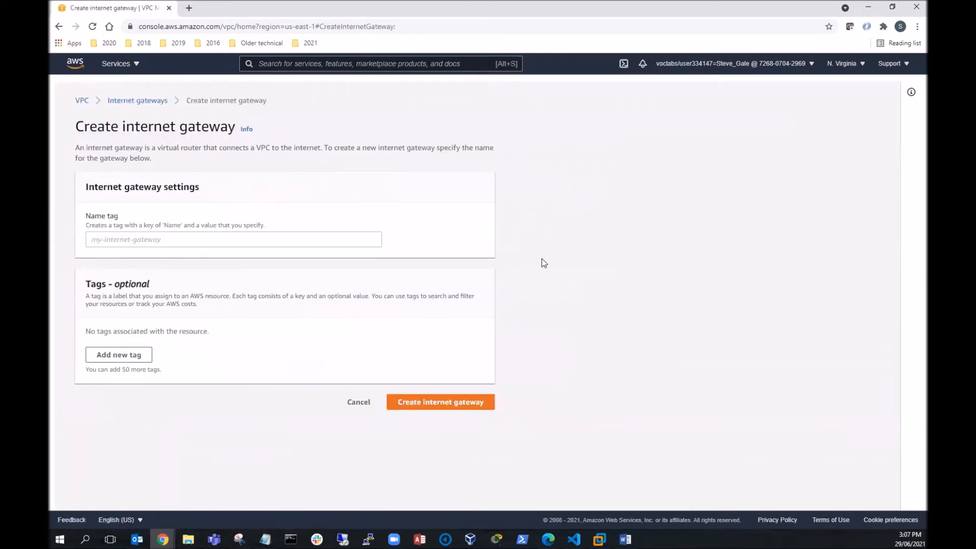
left_click(166, 240)
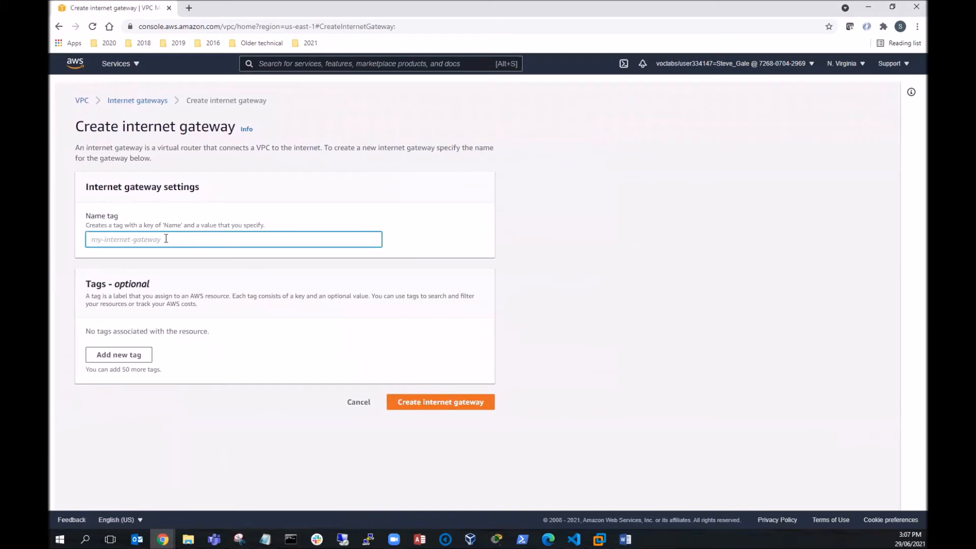
type("myIGW")
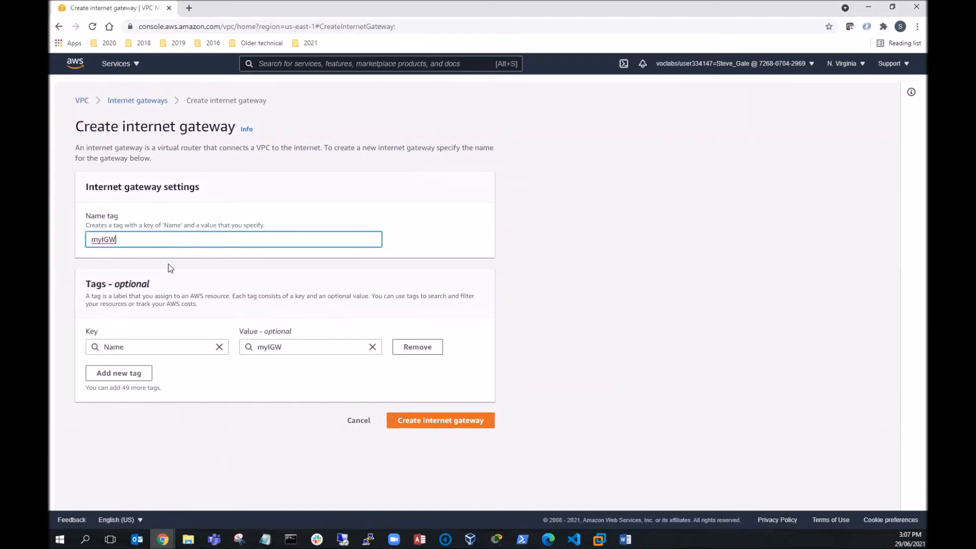
left_click(440, 423)
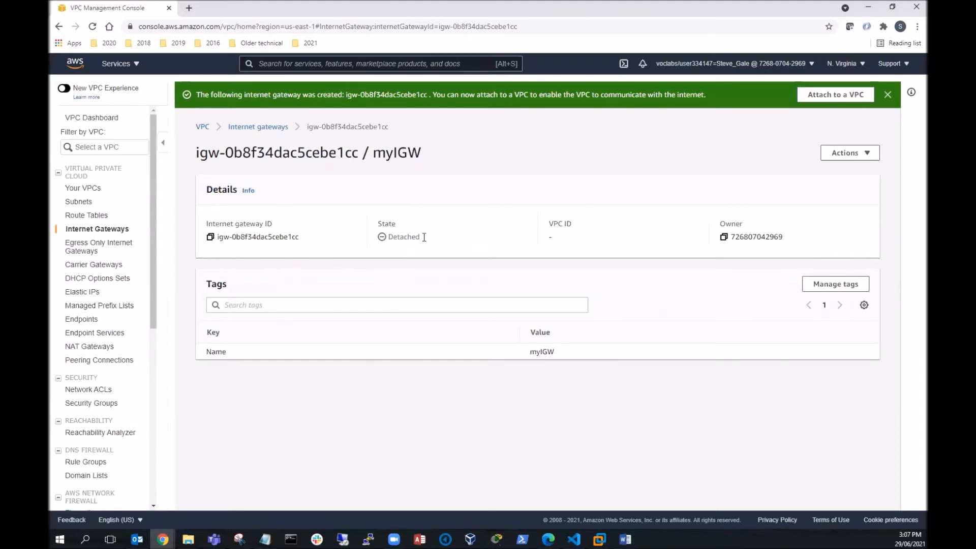
Attach the myIGW internet gateway to myVPC.
left_click(845, 155)
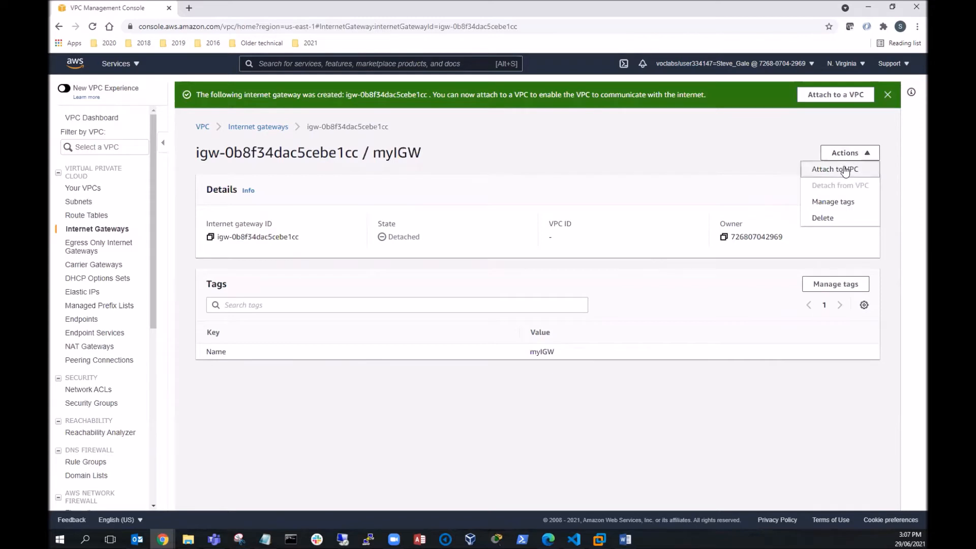
left_click(840, 168)
left_click(204, 223)
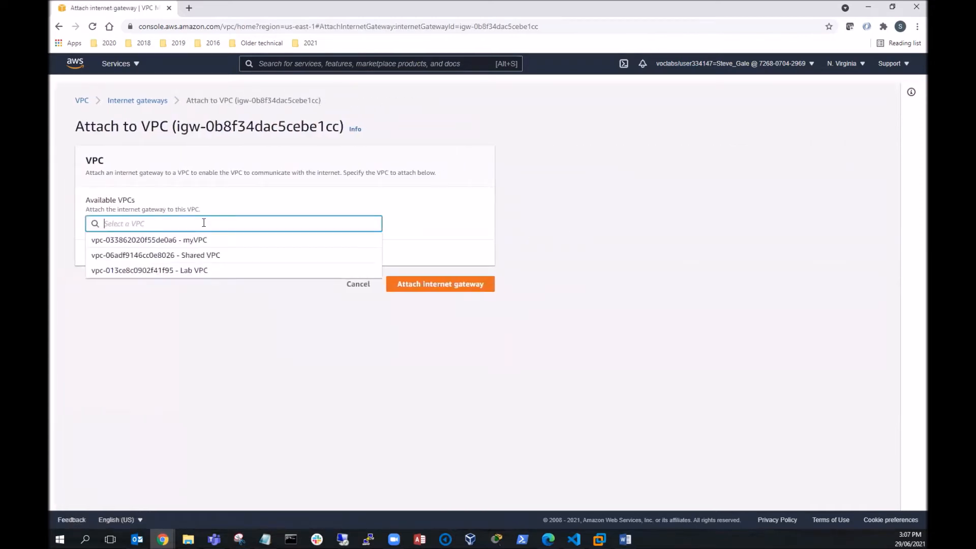
left_click(205, 240)
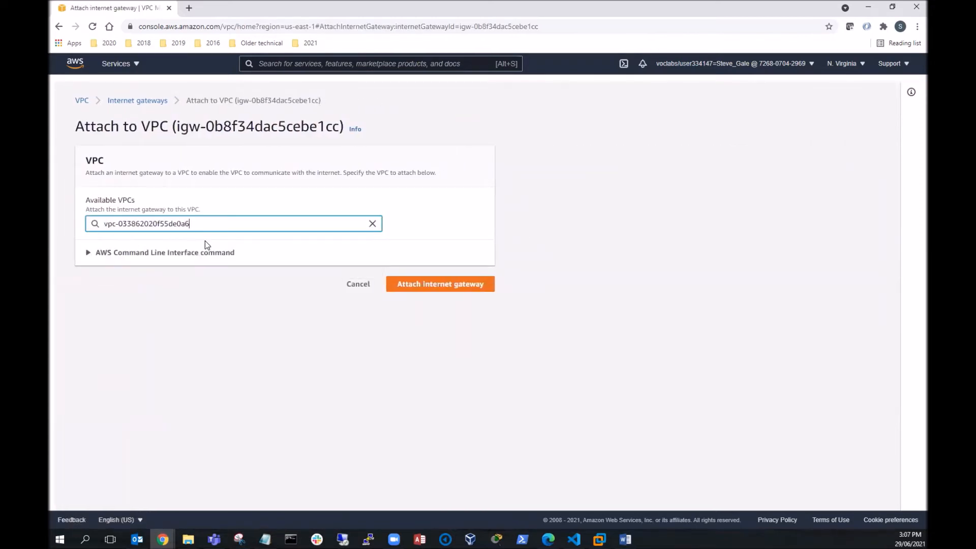
left_click(454, 288)
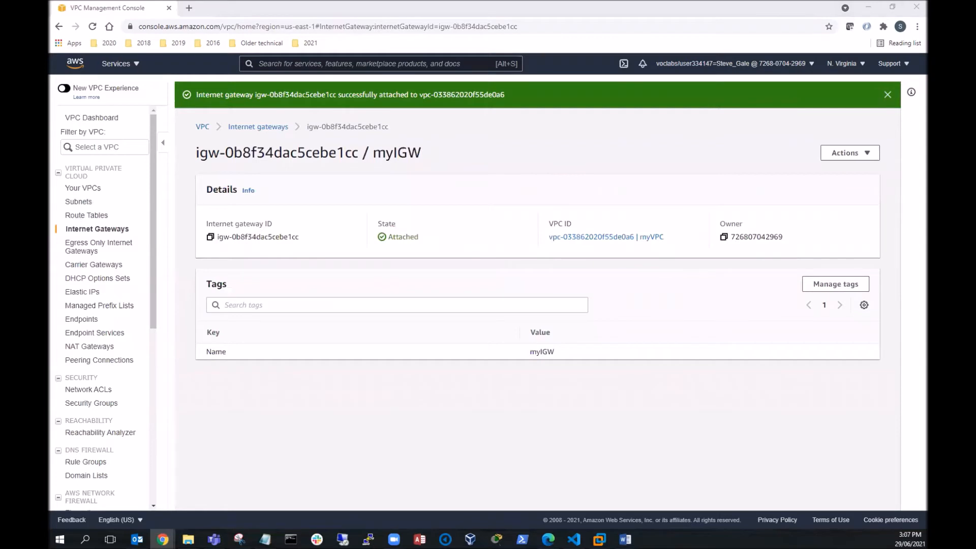
Check the network diagram, then start a NAT gateway named MyNGW and place it in myPublic Subnet.
key("alt+Tab")
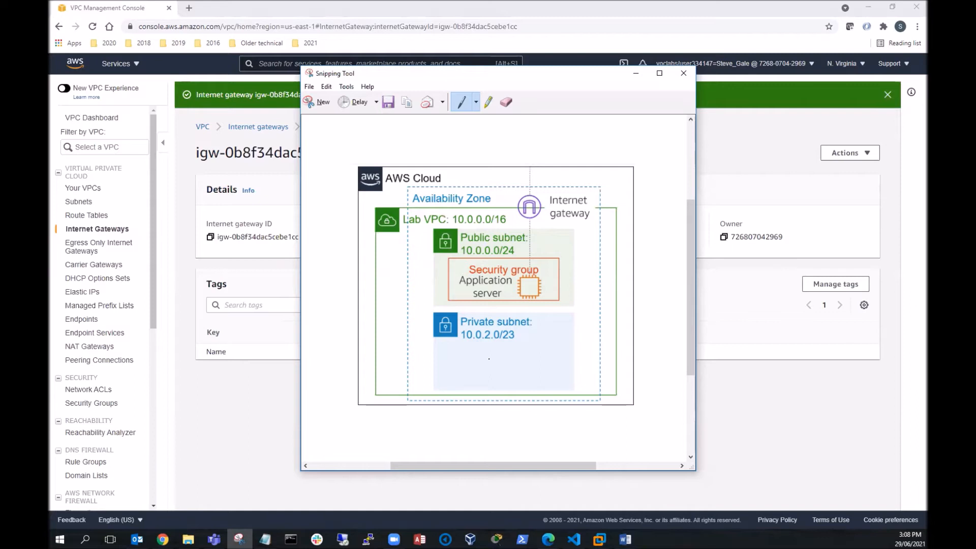
left_click(635, 73)
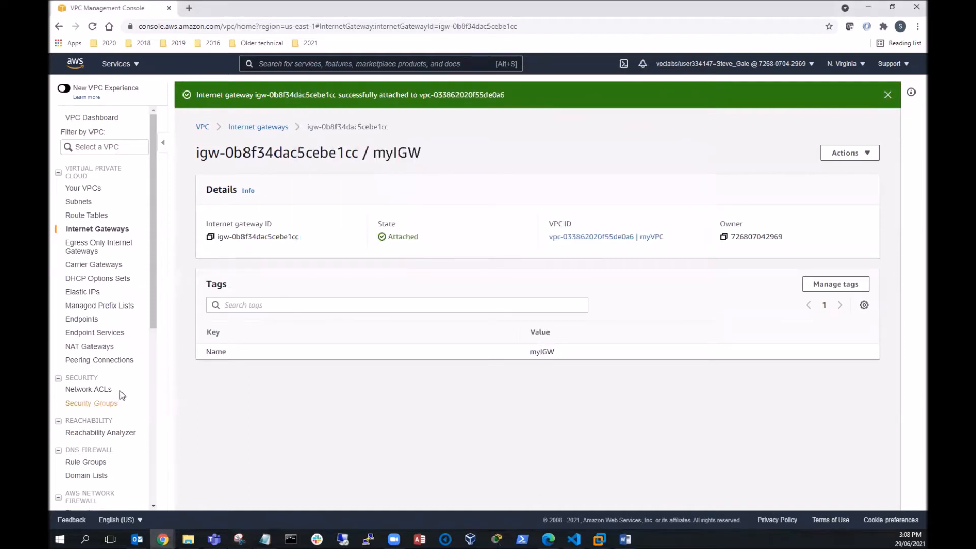
left_click(104, 348)
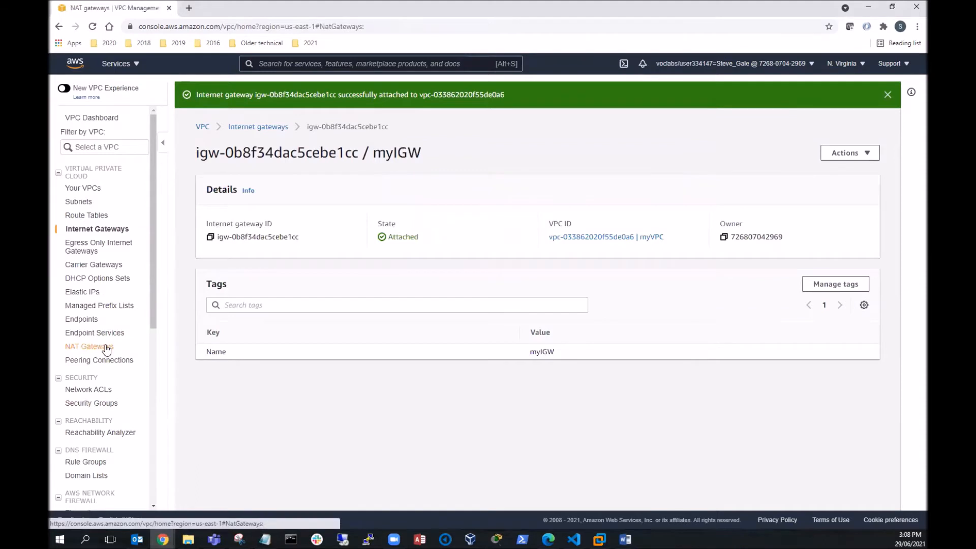
left_click(836, 100)
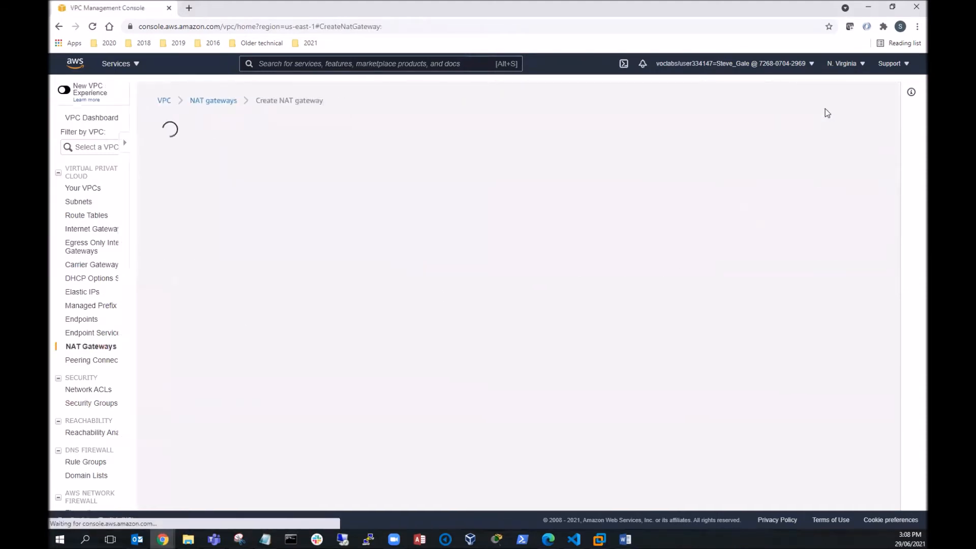
left_click(113, 240)
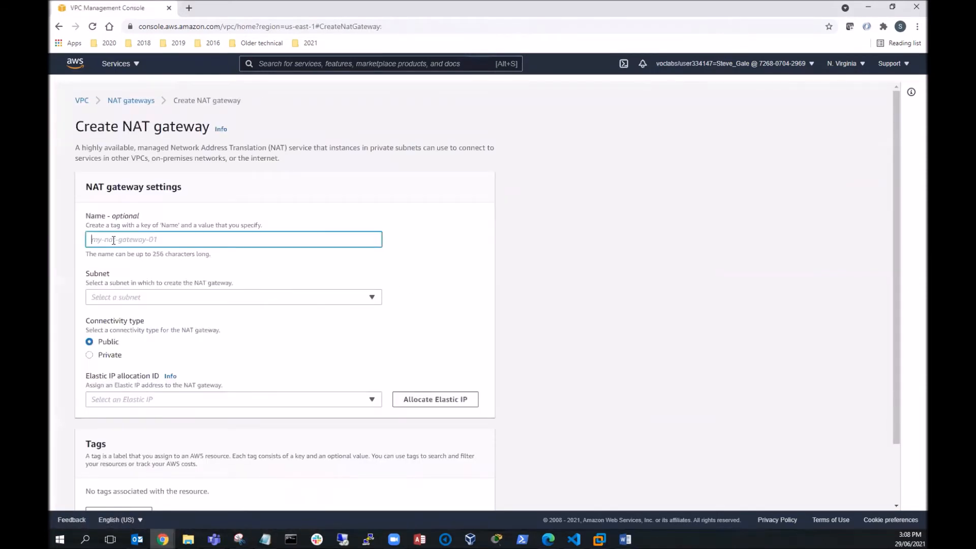
type("My")
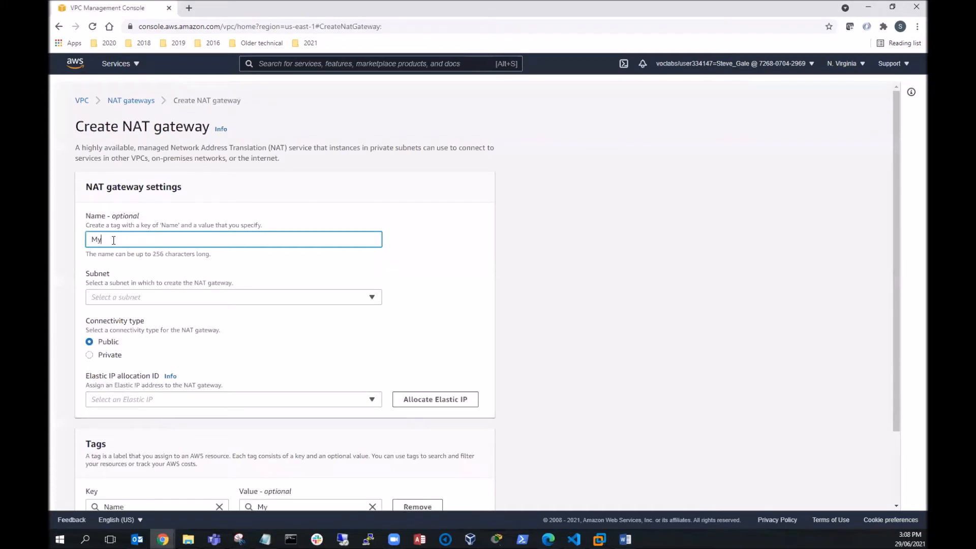
type("NGW")
left_click(148, 297)
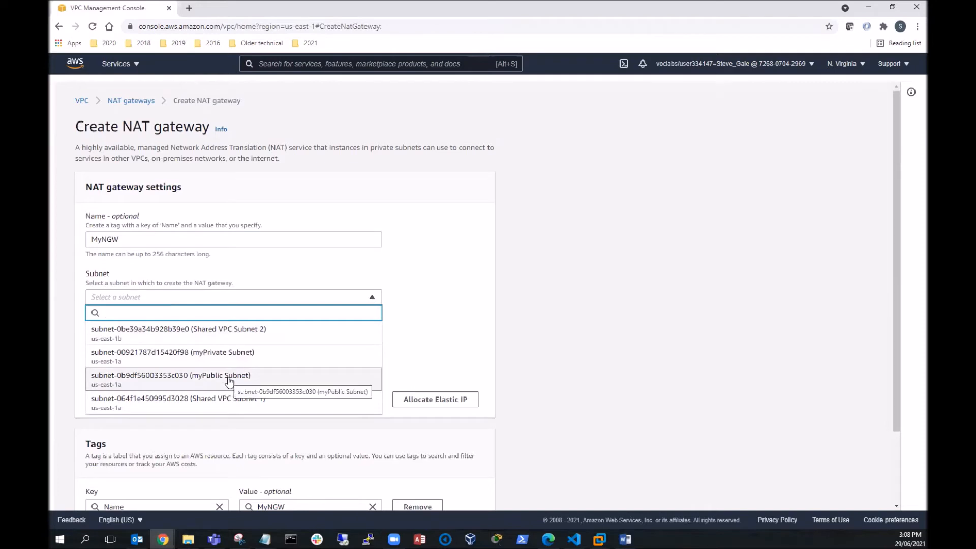
left_click(216, 380)
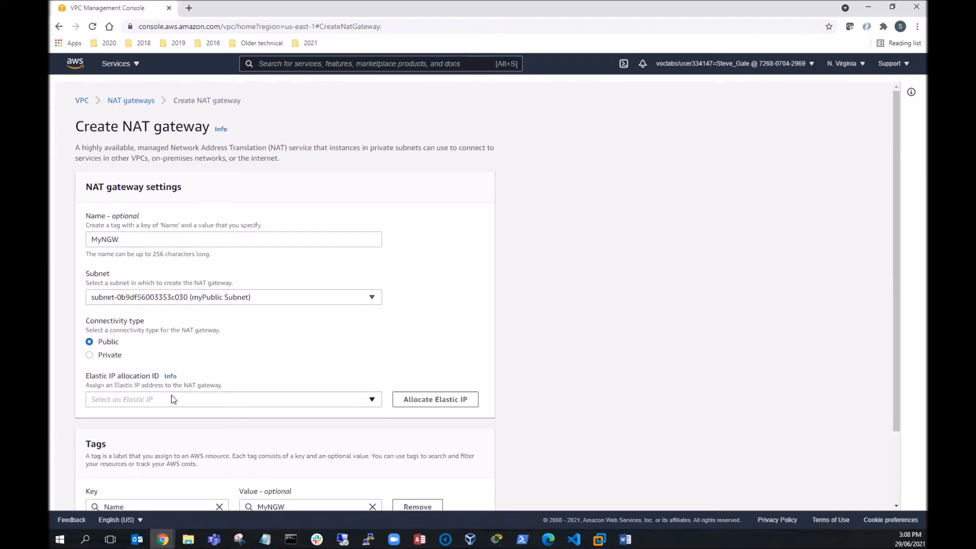
Allocate an Elastic IP for the MyNGW gateway and create the NAT gateway with public connectivity.
left_click(441, 403)
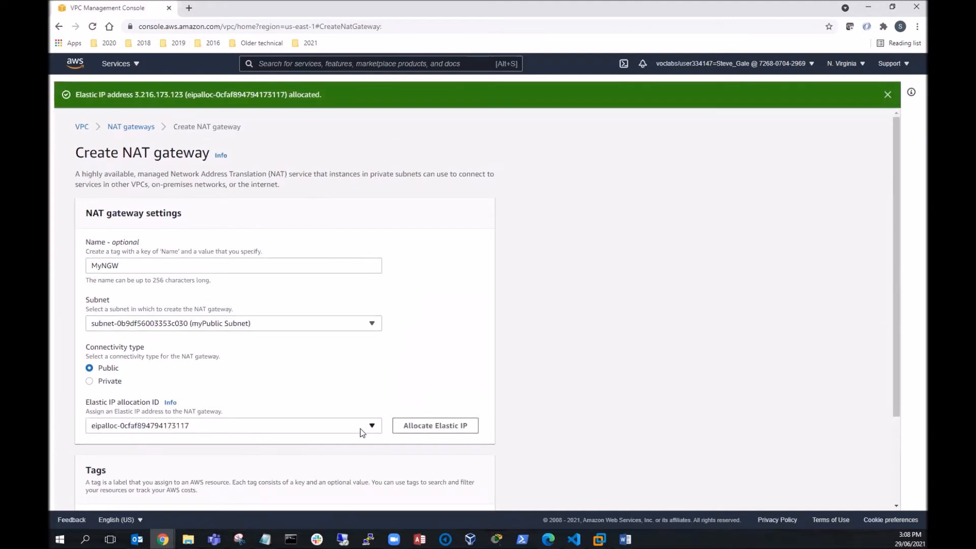
scroll(289, 423, "down", 2)
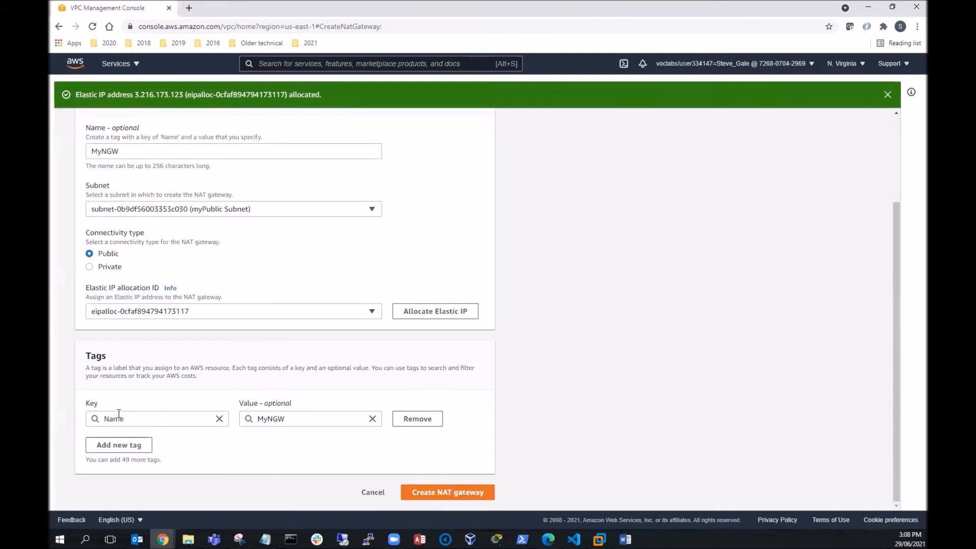
left_click(454, 494)
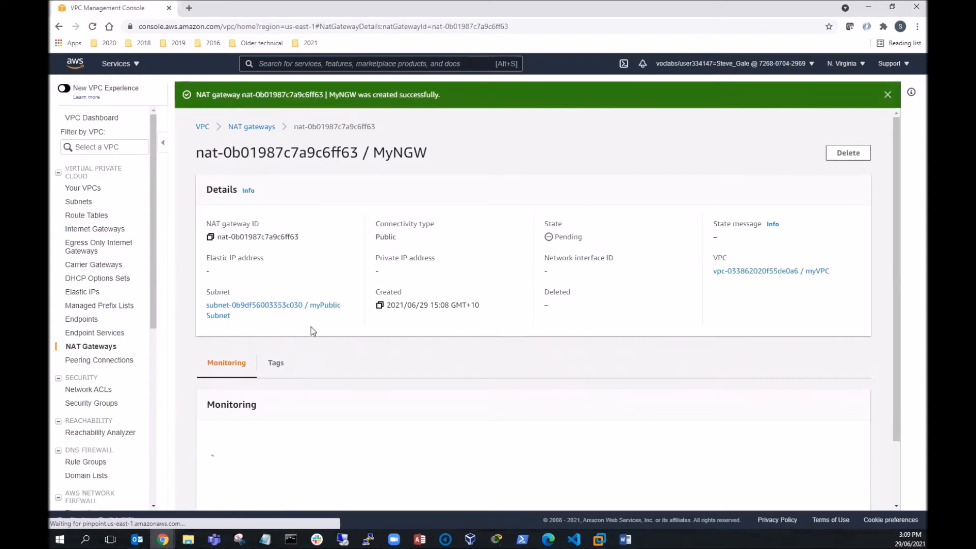
scroll(307, 318, "down", 2)
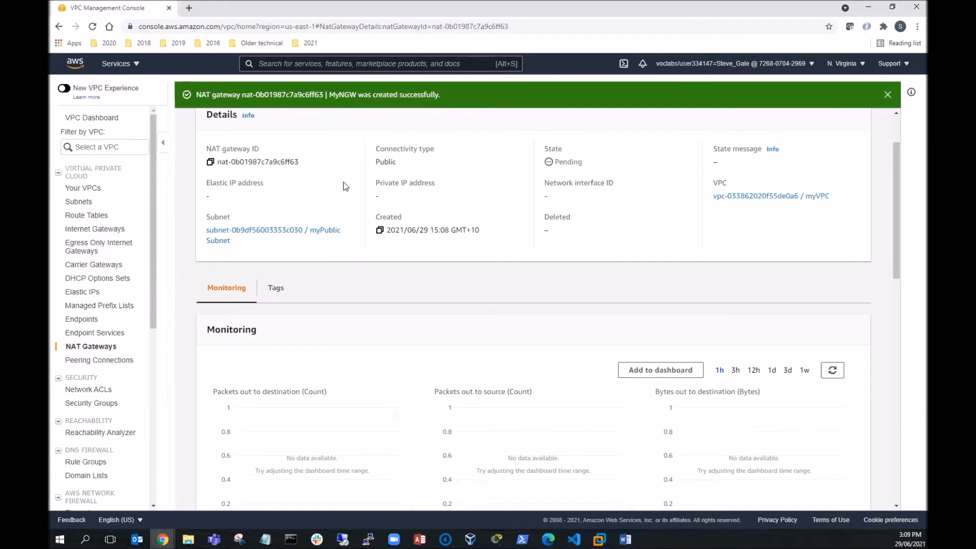
Add a route to myPublicRoutetable with destination 0.0.0.0/0 and the myIGW internet gateway as target, and save the routes.
left_click(76, 215)
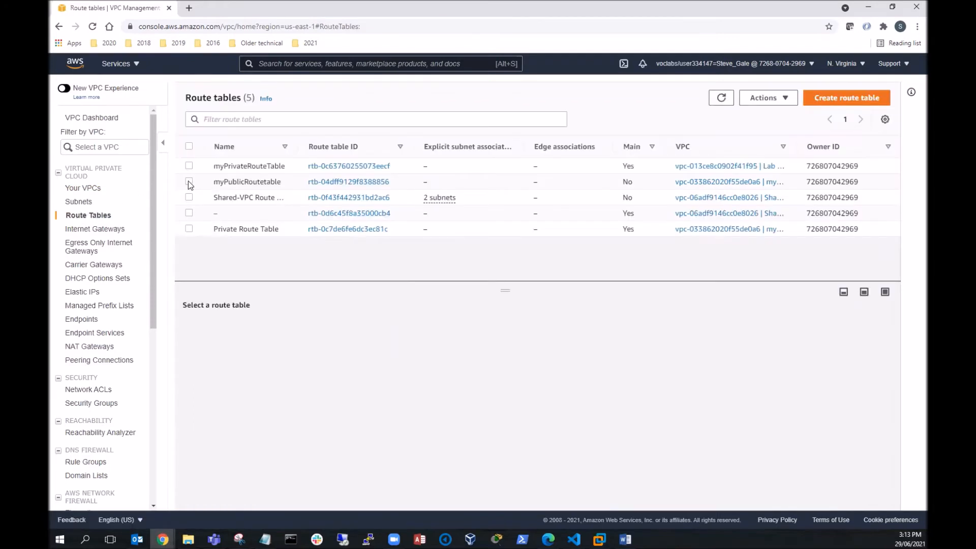
left_click(189, 181)
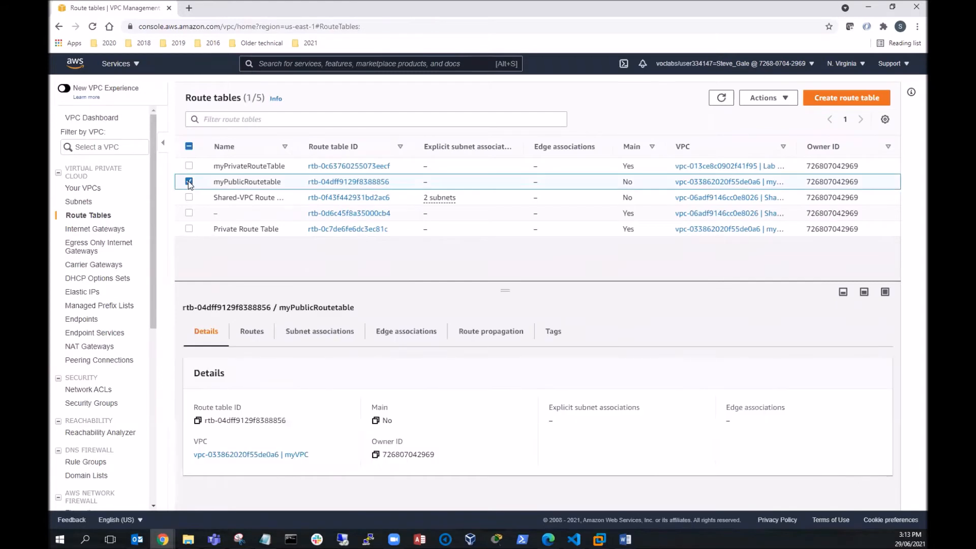
left_click(252, 334)
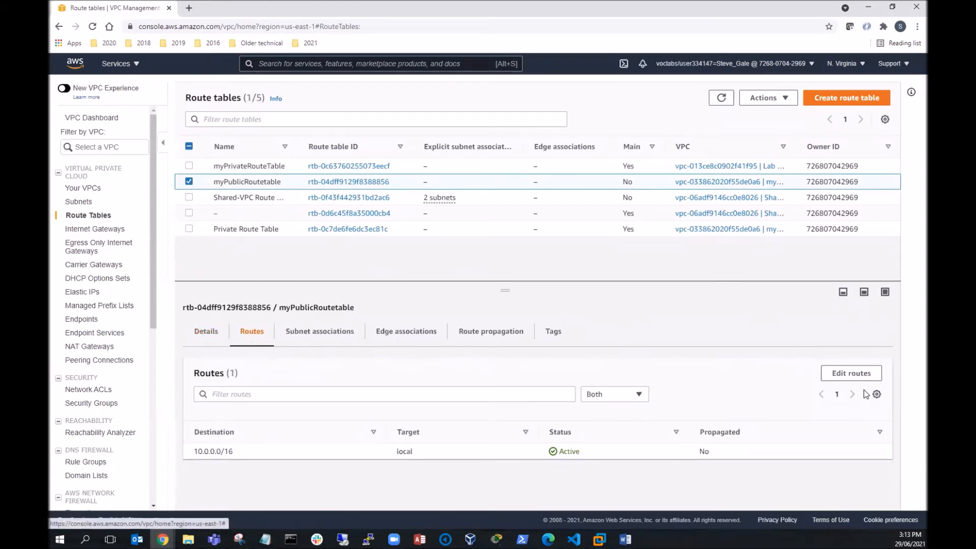
left_click(846, 373)
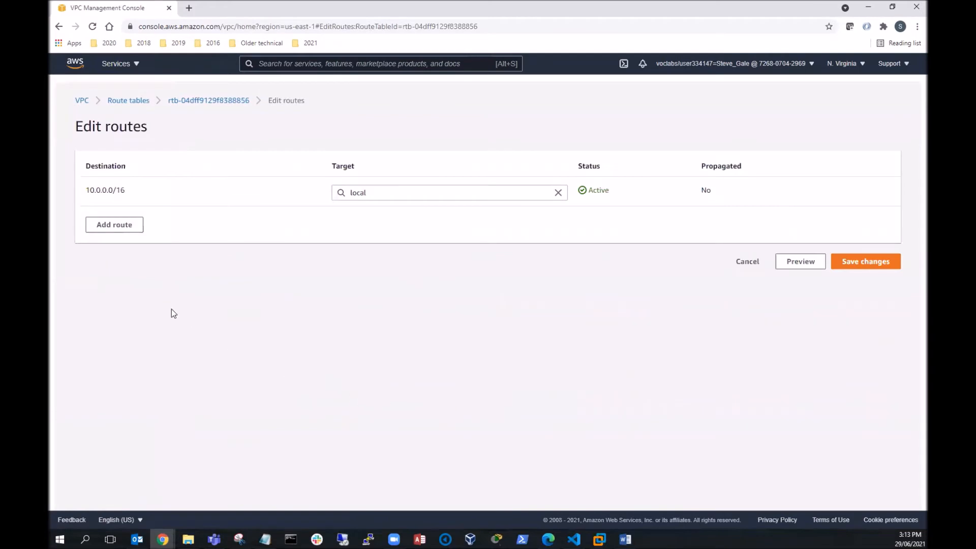
left_click(123, 226)
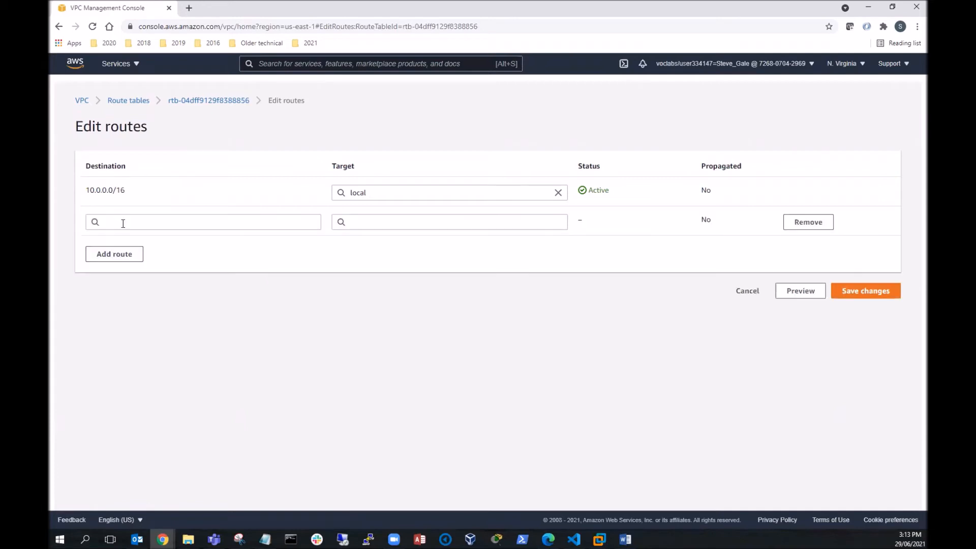
left_click(122, 222)
left_click(122, 238)
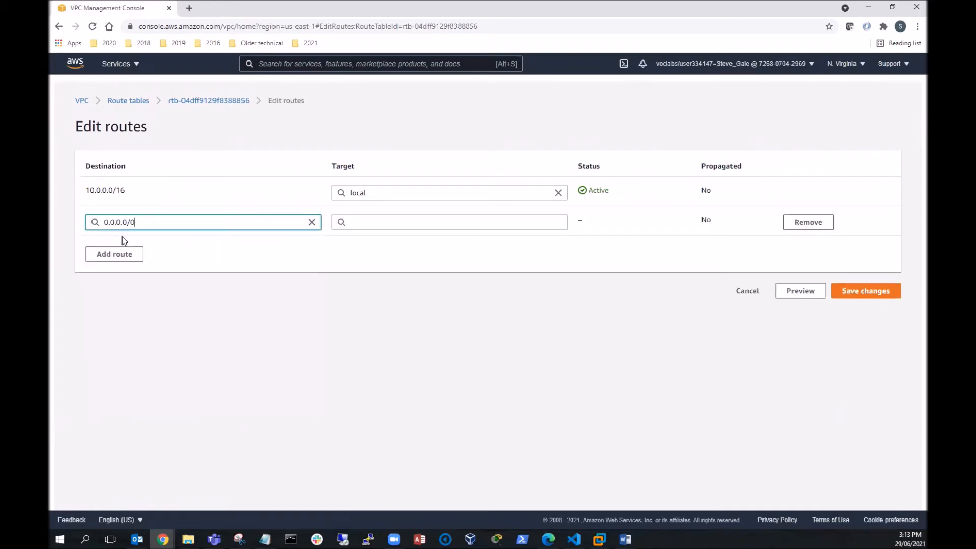
left_click(374, 222)
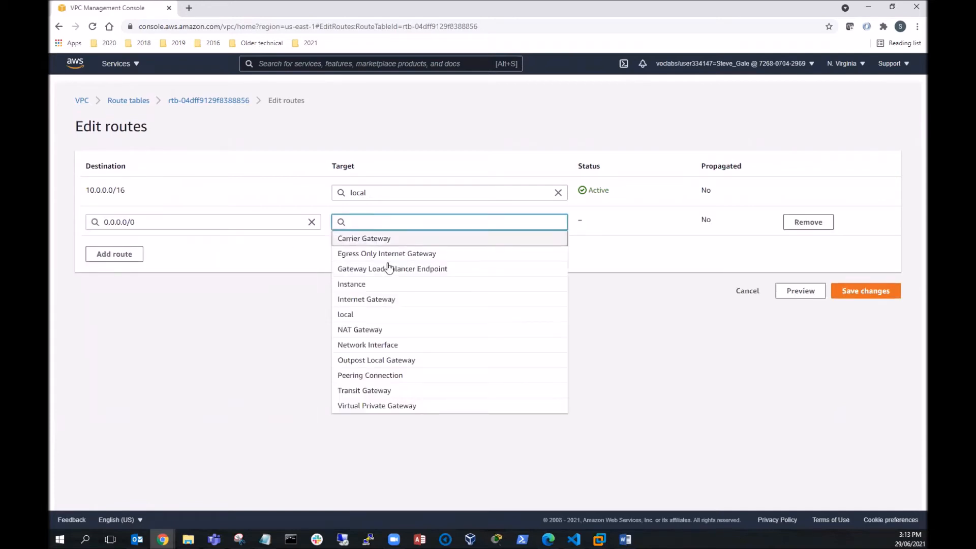
left_click(389, 299)
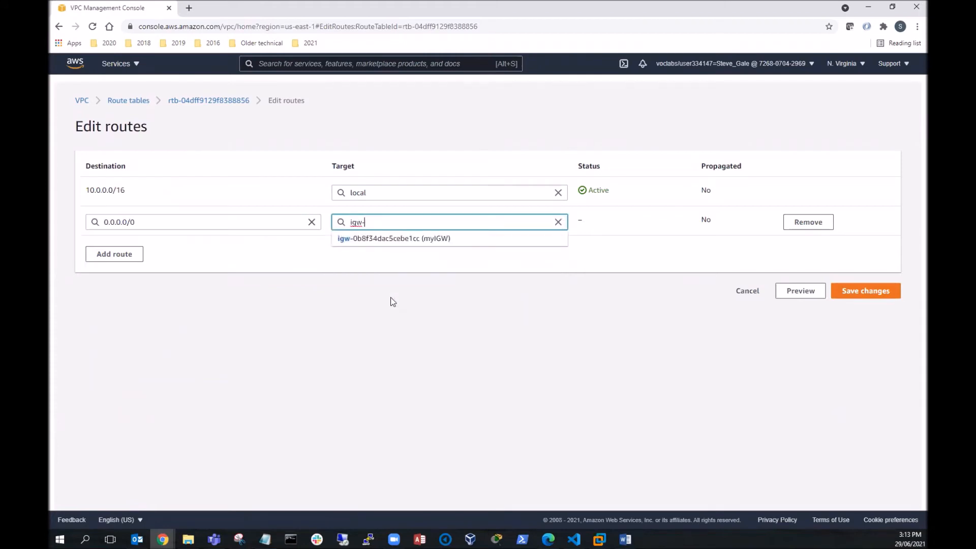
left_click(402, 239)
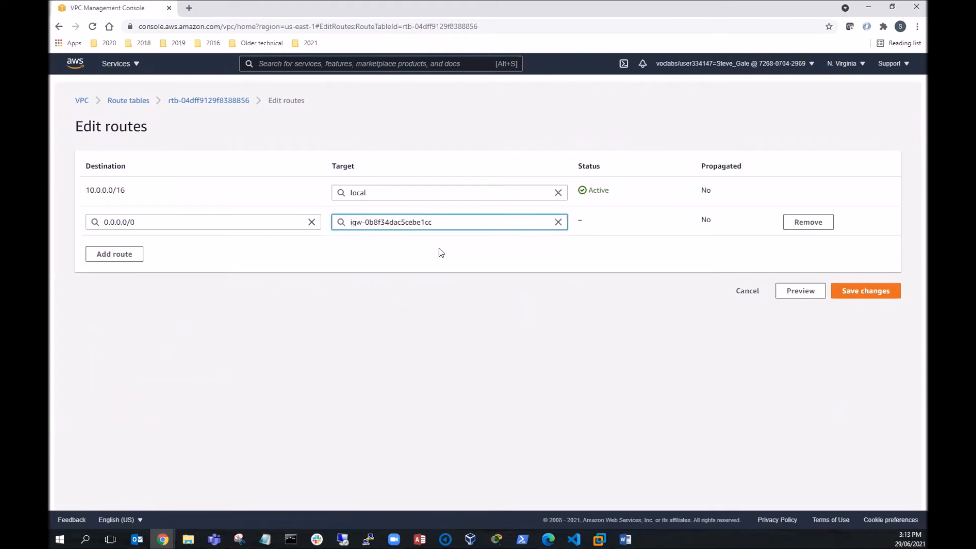
left_click(864, 294)
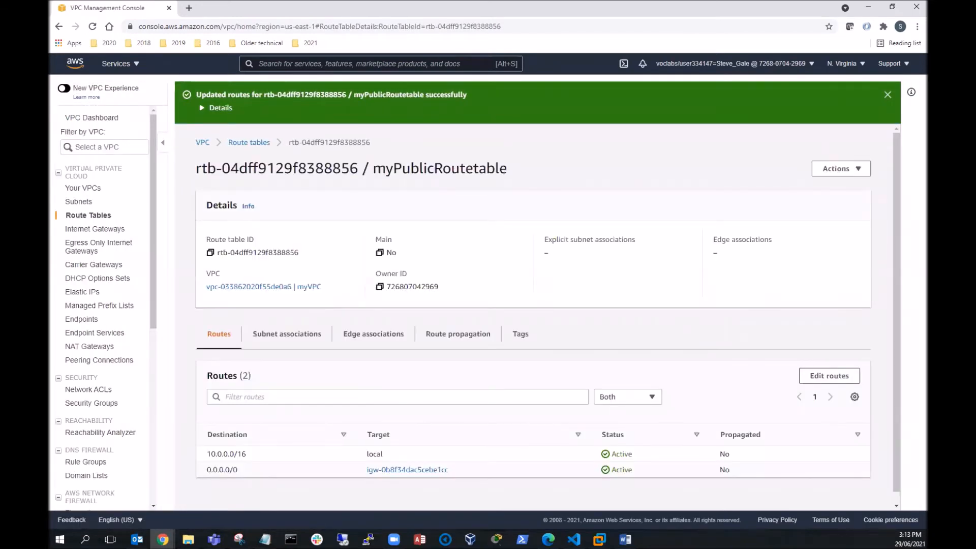
Check the network diagram, then associate myPublic Subnet with myPublicRoutetable and save the association.
left_click(240, 539)
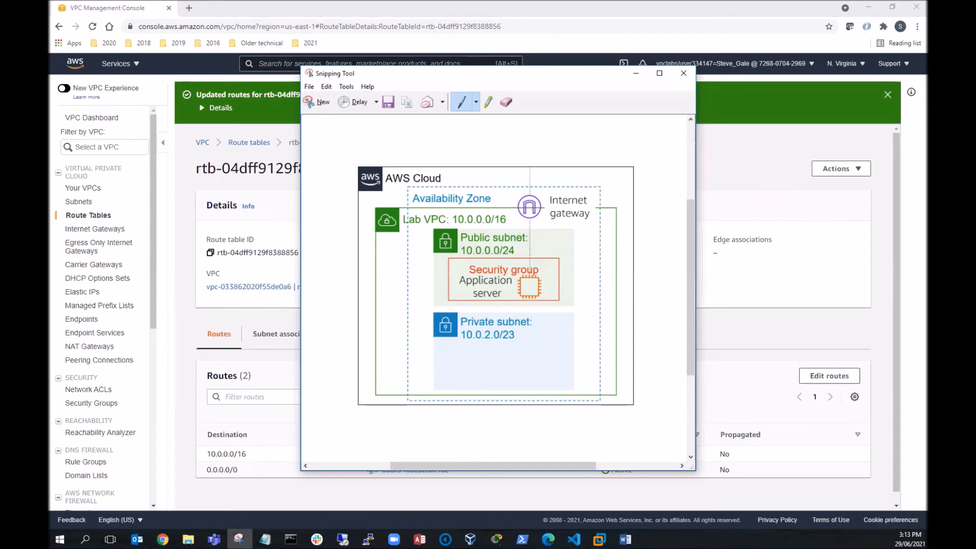
left_click(635, 74)
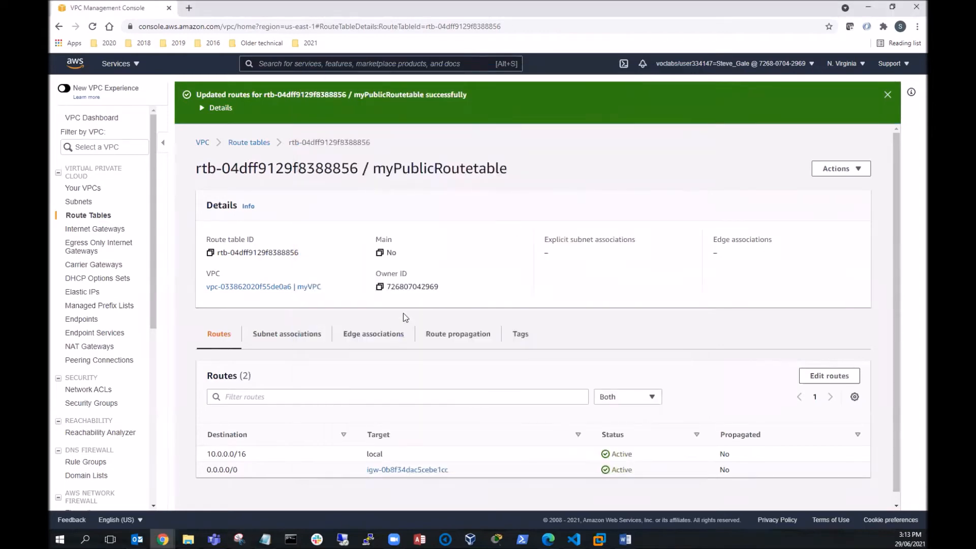
left_click(303, 336)
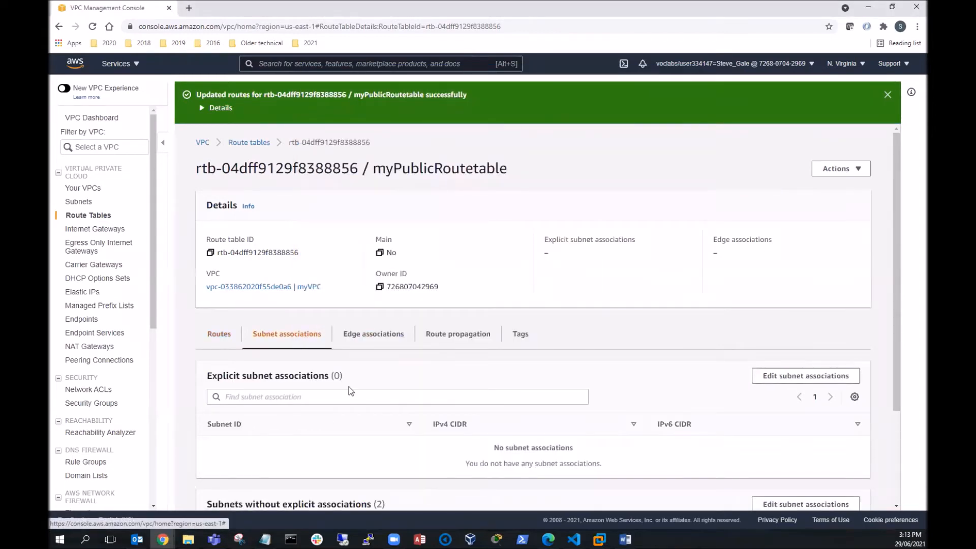
scroll(355, 388, "down", 2)
left_click(793, 250)
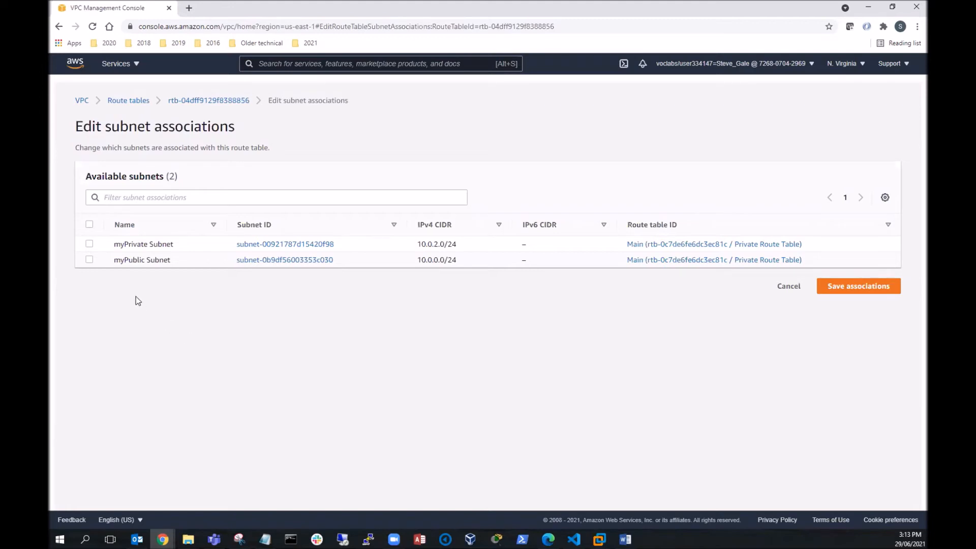
left_click(89, 260)
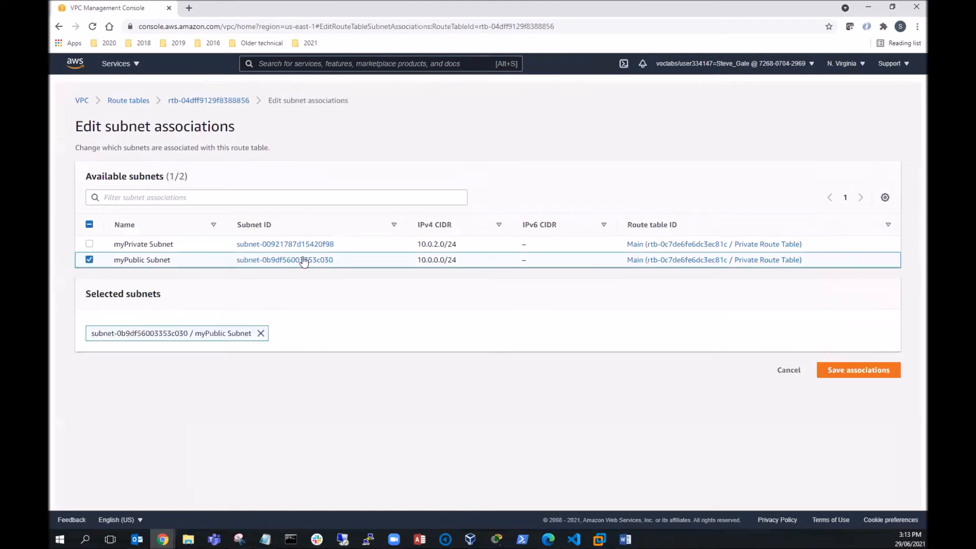
left_click(847, 370)
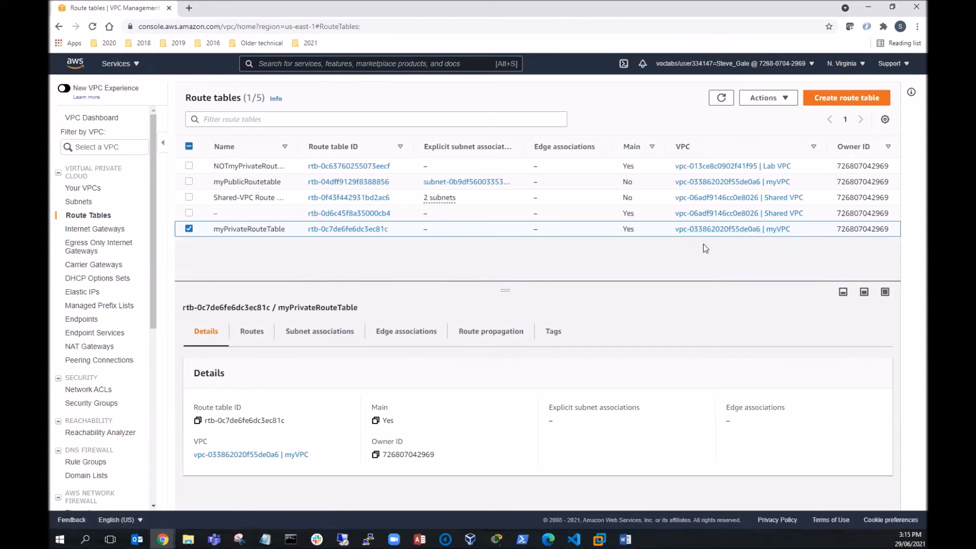
Add a route to myVPC's myPrivateRouteTable with destination 0.0.0.0/0 and the MyNGW NAT gateway as target, and save the routes.
mouse_move(253, 225)
left_click(249, 337)
left_click(225, 397)
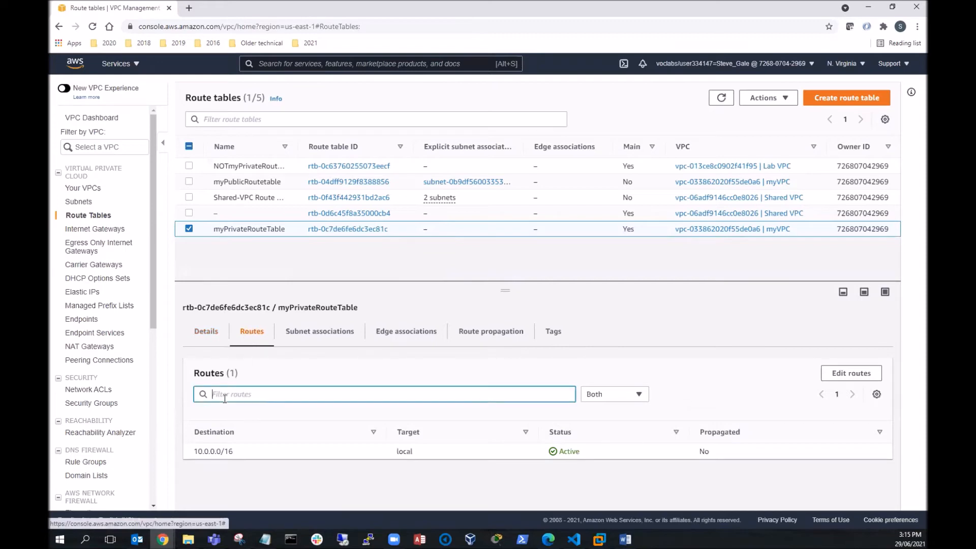
left_click(857, 374)
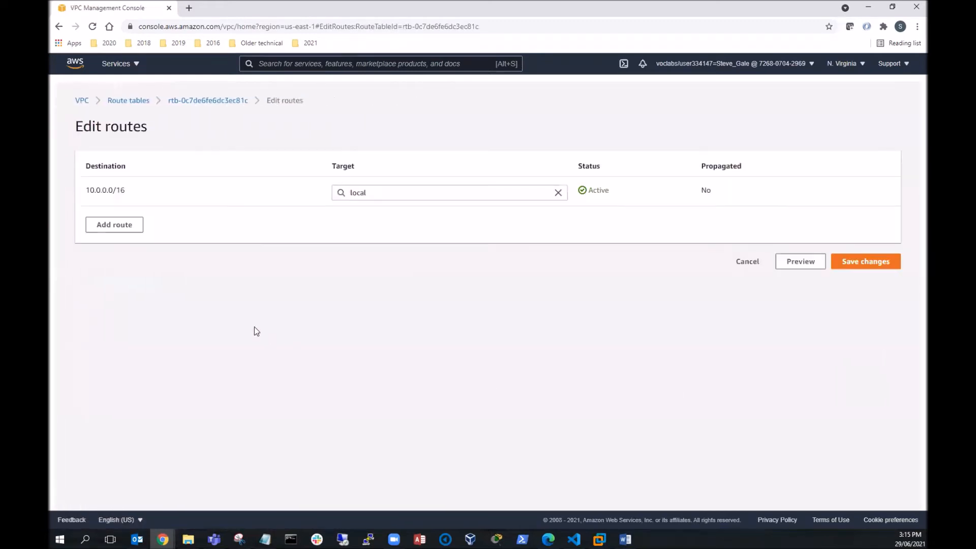
left_click(122, 229)
left_click(130, 223)
left_click(163, 237)
left_click(374, 220)
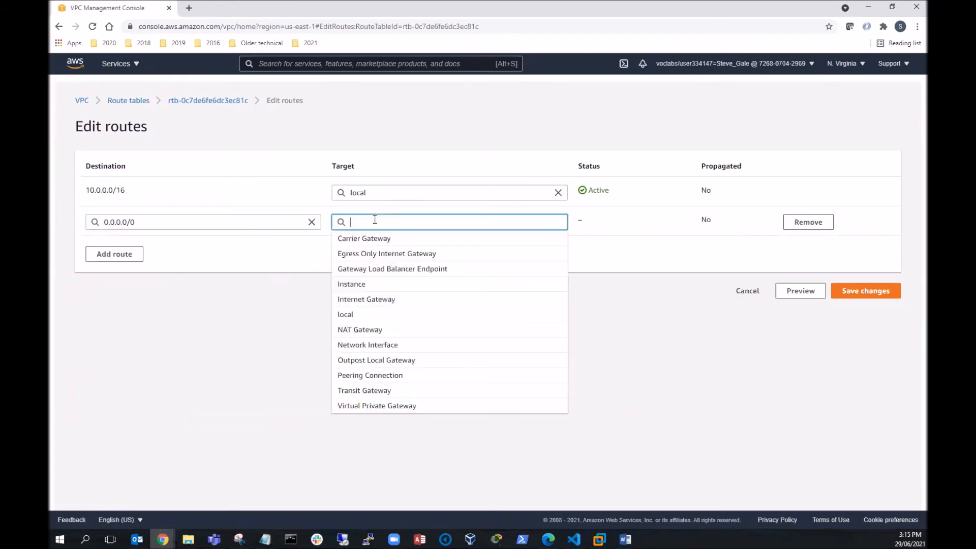
left_click(378, 330)
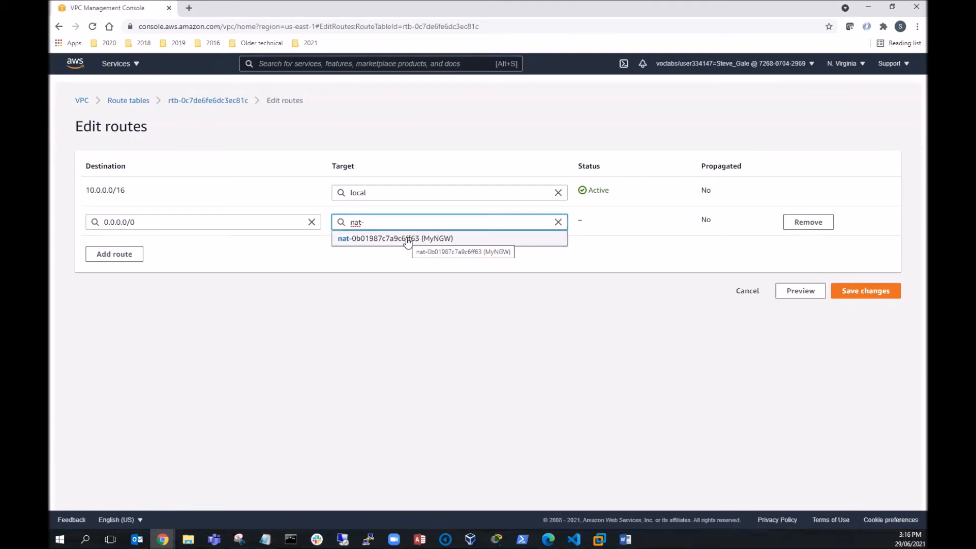
left_click(407, 239)
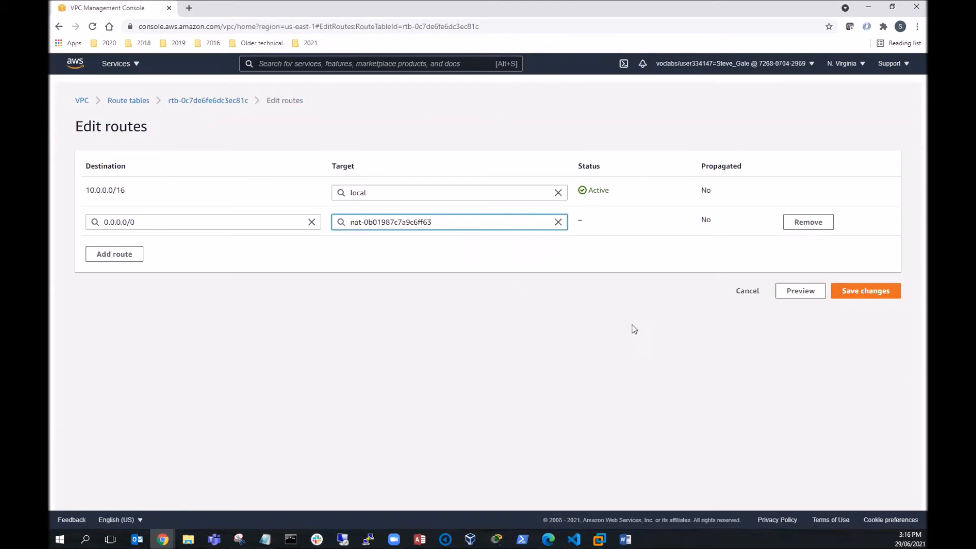
left_click(871, 296)
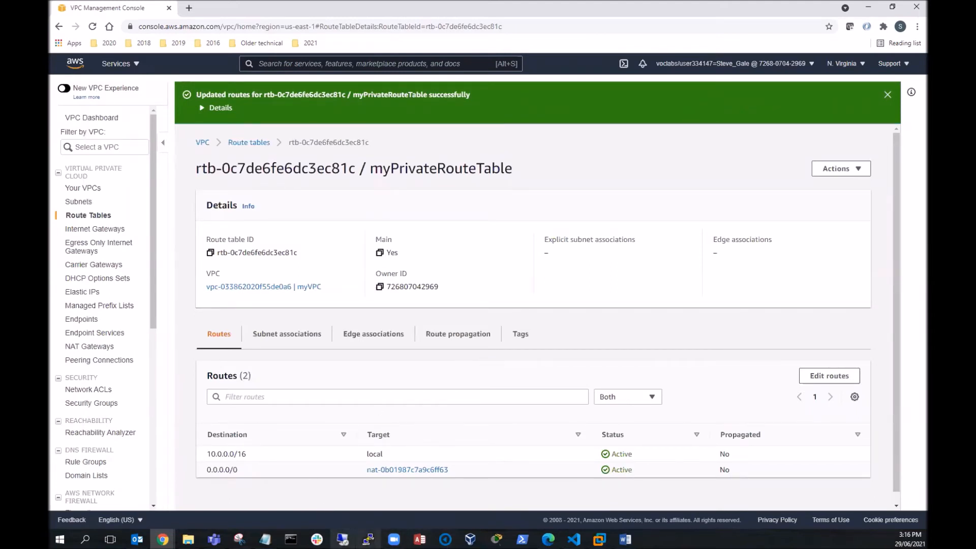
Check the network diagram, then start a new security group named MYSecurityGroup.
left_click(239, 539)
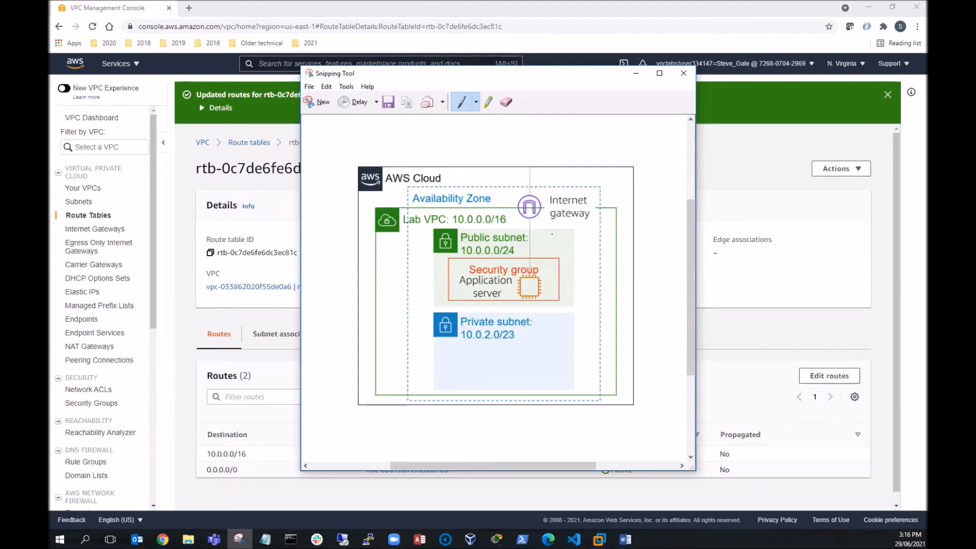
left_click(636, 76)
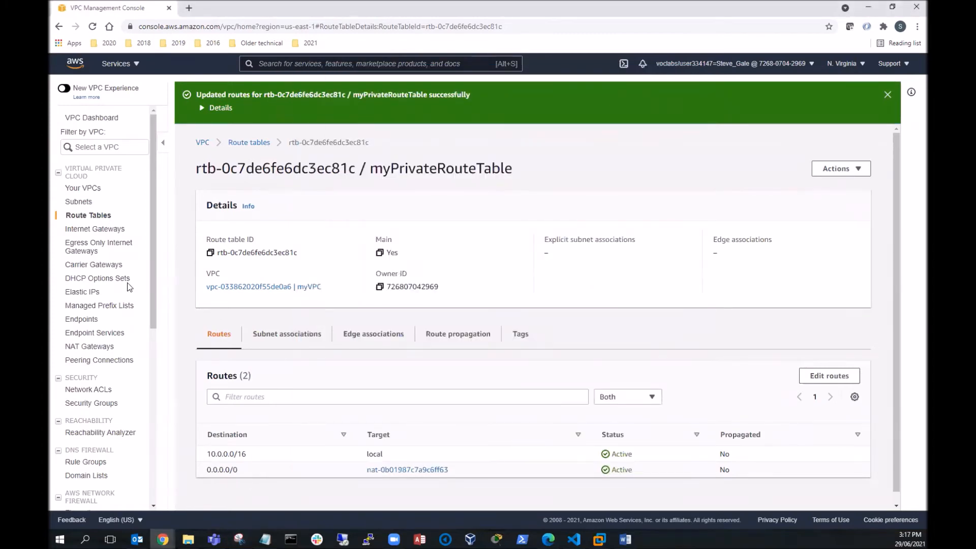
left_click(88, 404)
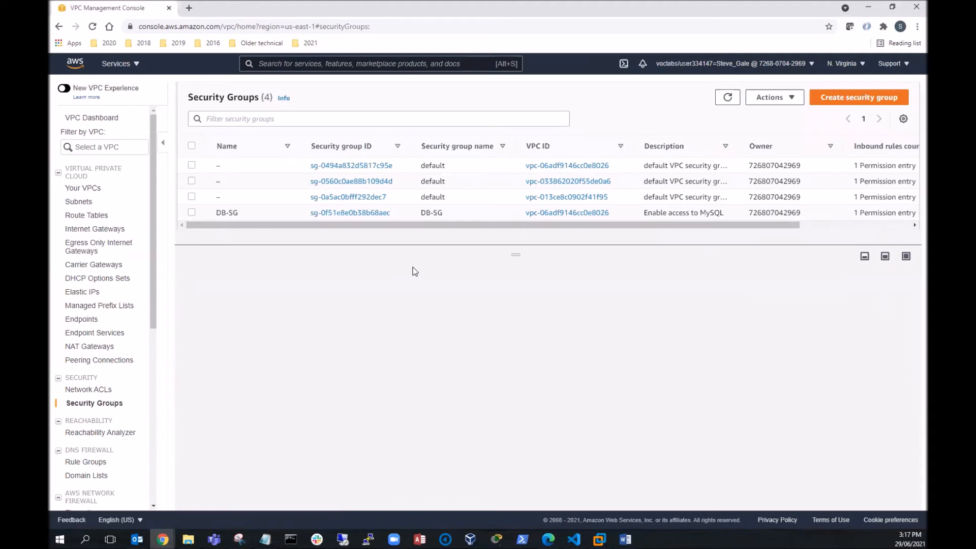
left_click(827, 97)
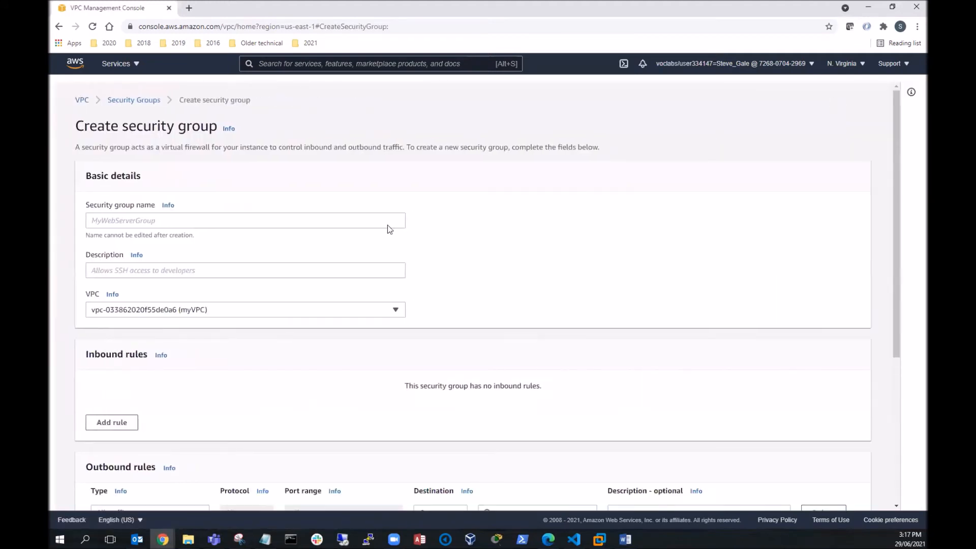
left_click(115, 222)
type("M")
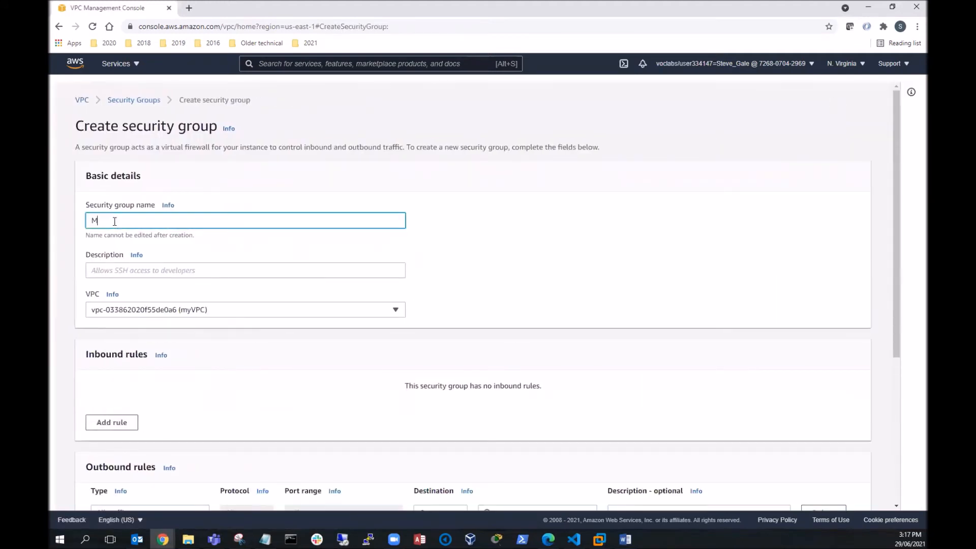
type("YSecurityGroup")
Describe the security group as "Allow port 80" and select myVPC as its VPC.
left_click(137, 270)
type("A")
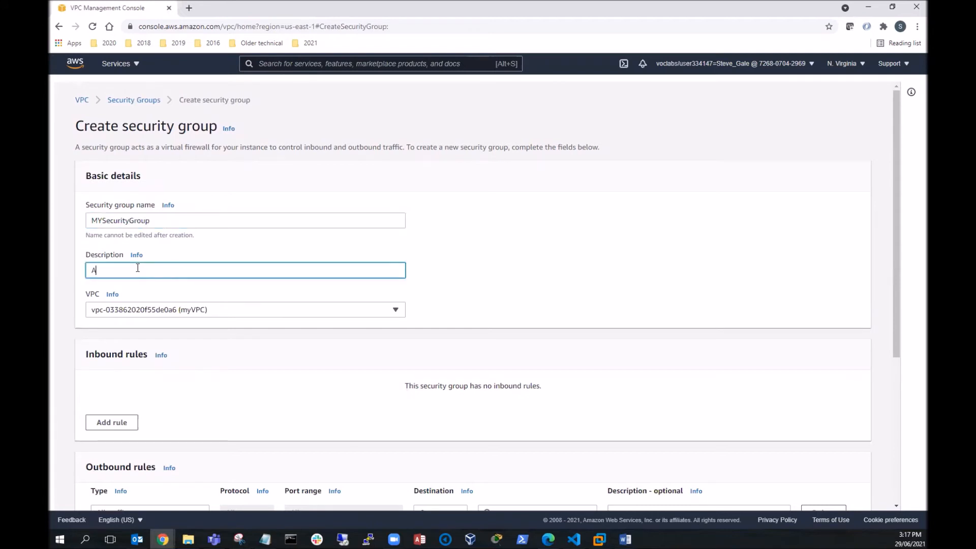
type("llo poty 80")
left_click(122, 270)
key("BackSpace")
key("BackSpace")
type("rt")
left_click(105, 270)
type("w")
left_click(300, 312)
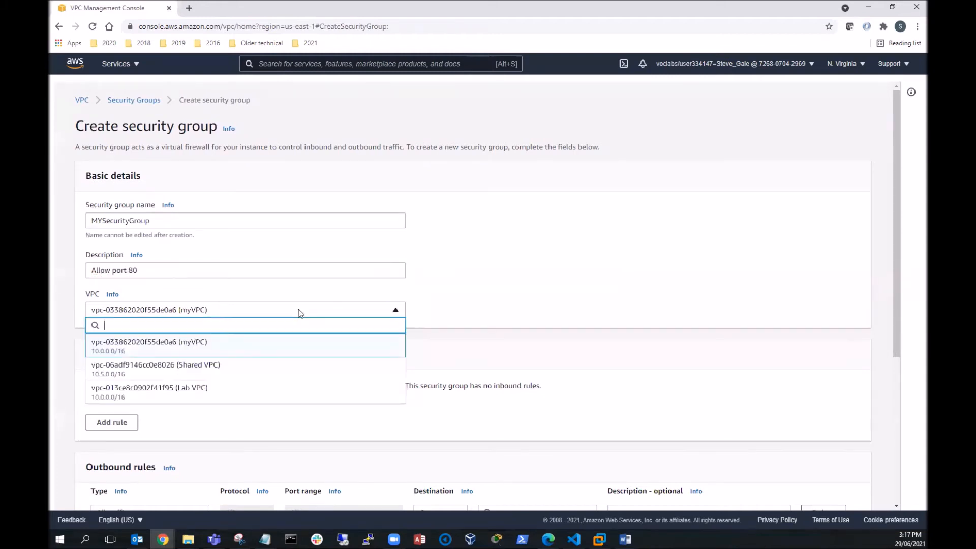
left_click(227, 349)
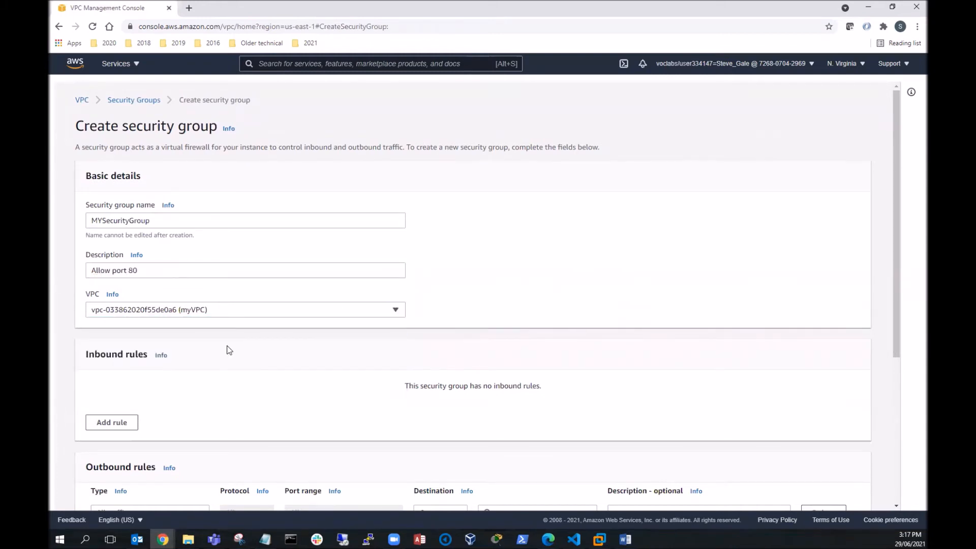
scroll(227, 351, "down", 1)
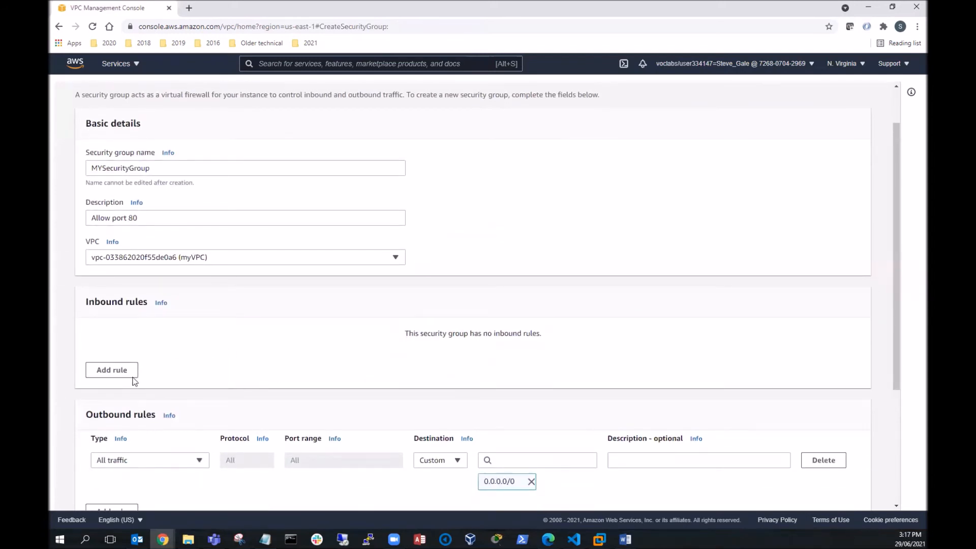
Add an inbound rule of type HTTP with source Anywhere to the security group.
left_click(113, 370)
left_click(198, 351)
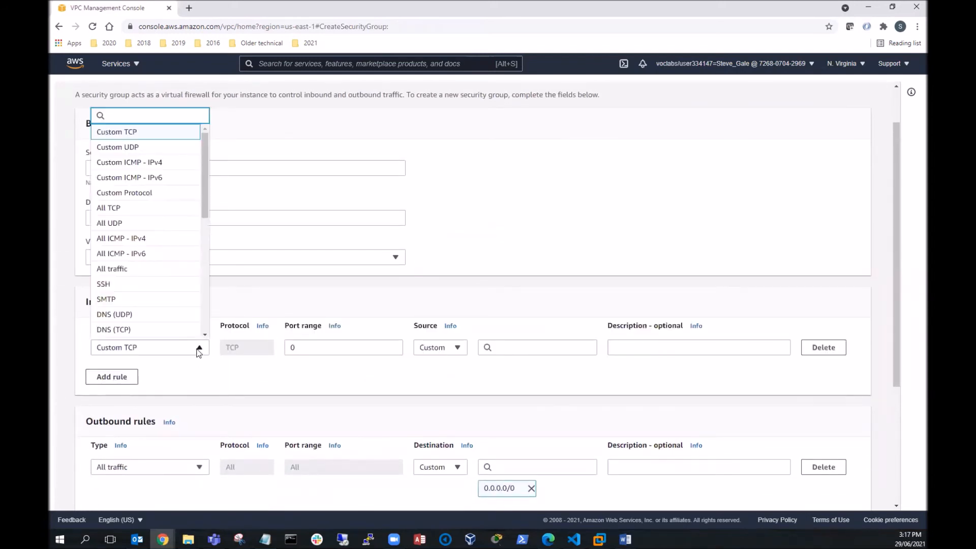
left_click_drag(205, 206, 219, 238)
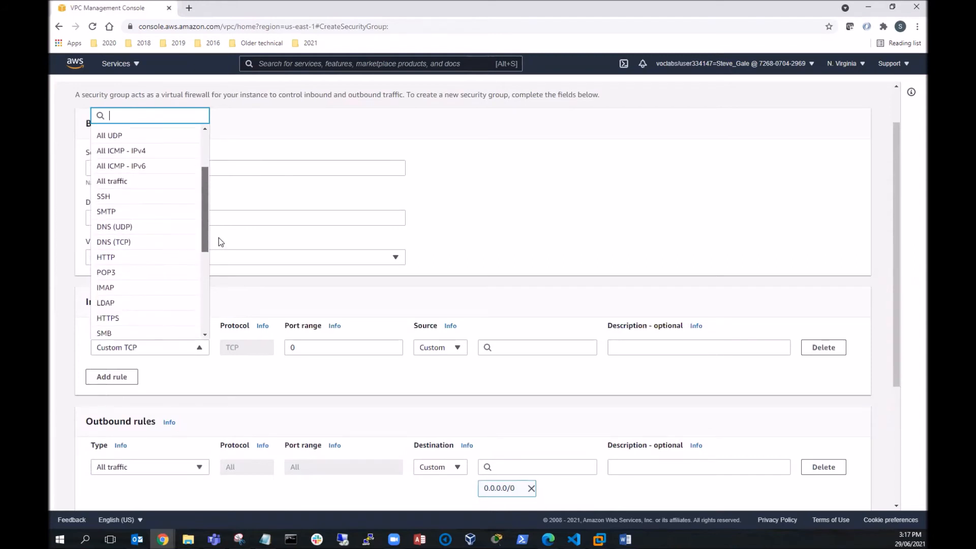
left_click(153, 262)
left_click(457, 348)
left_click(444, 381)
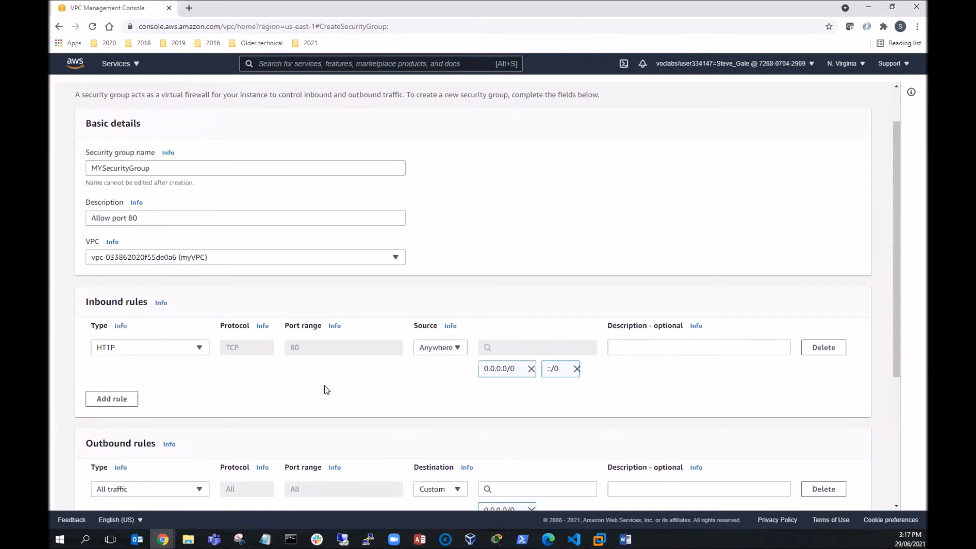
Review the outbound rules, keep them at their defaults, and create the security group.
scroll(323, 385, "down", 2)
scroll(323, 385, "down", 1)
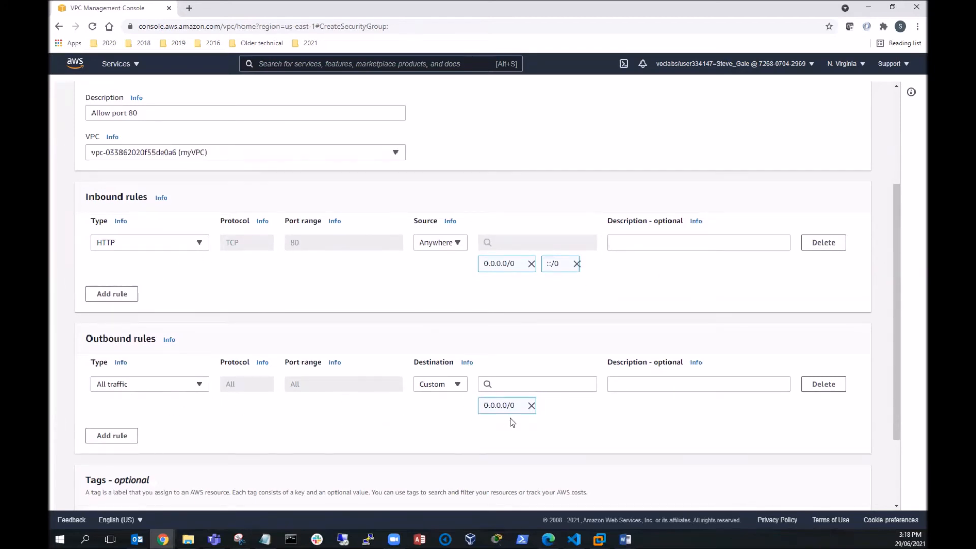
scroll(418, 414, "down", 1)
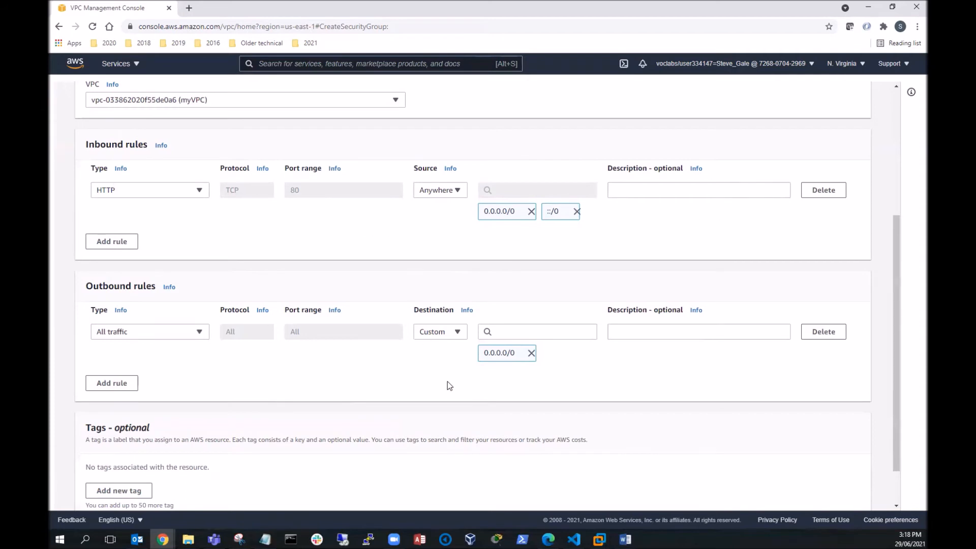
scroll(442, 376, "down", 1)
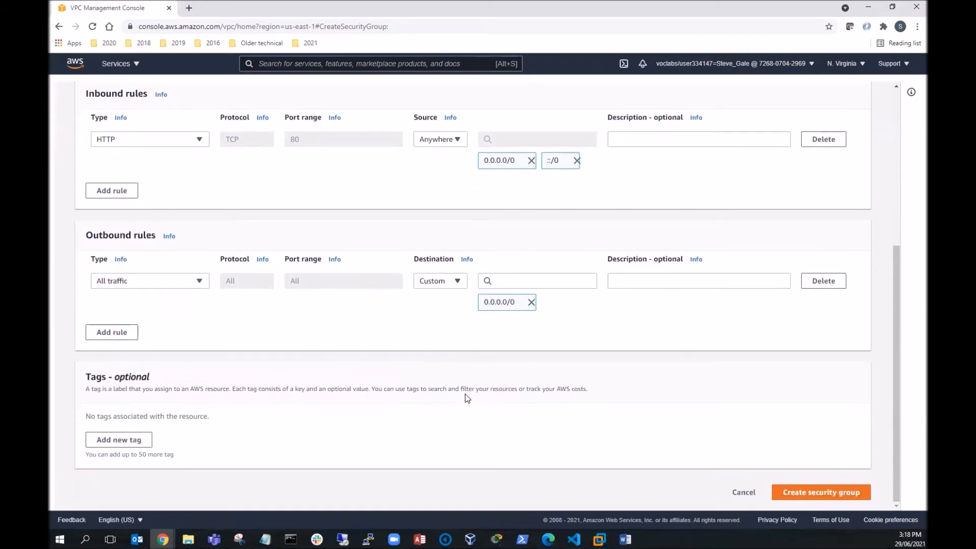
left_click(807, 493)
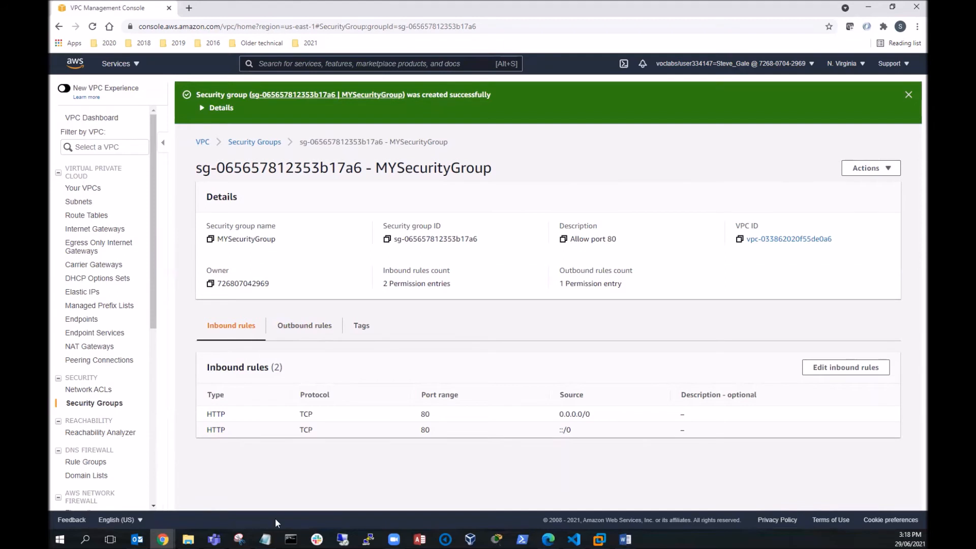
Check the network diagram, then find the EC2 service and open its console in a new browser tab.
left_click(239, 539)
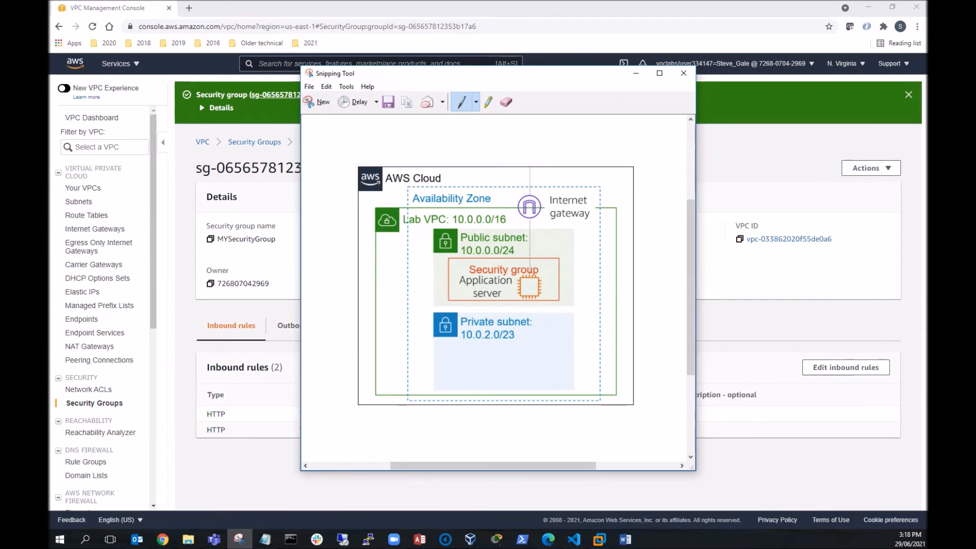
left_click(636, 74)
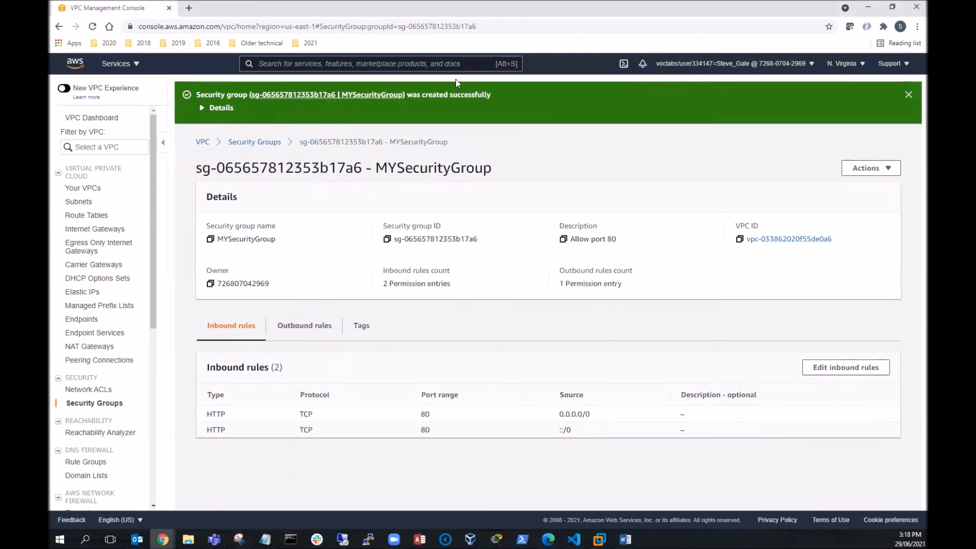
left_click(294, 63)
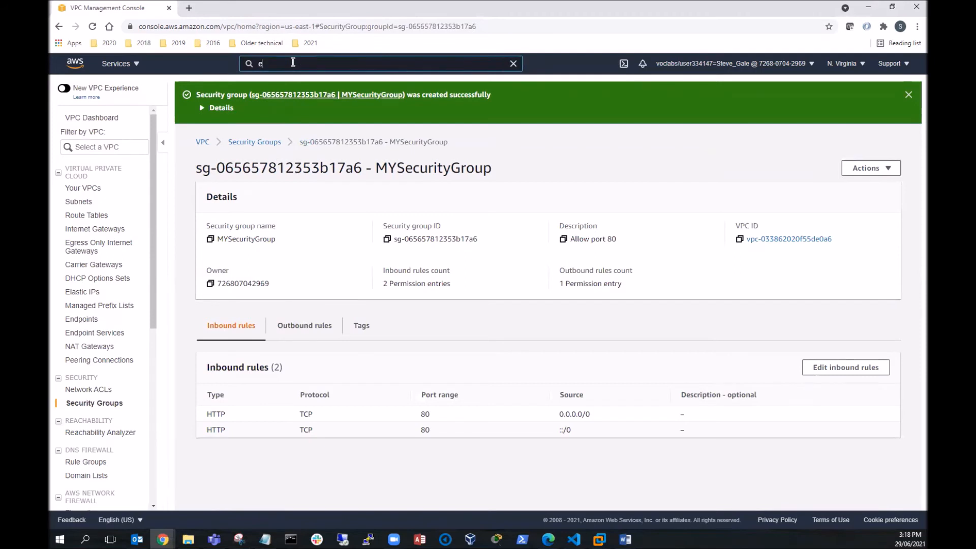
type("ec2")
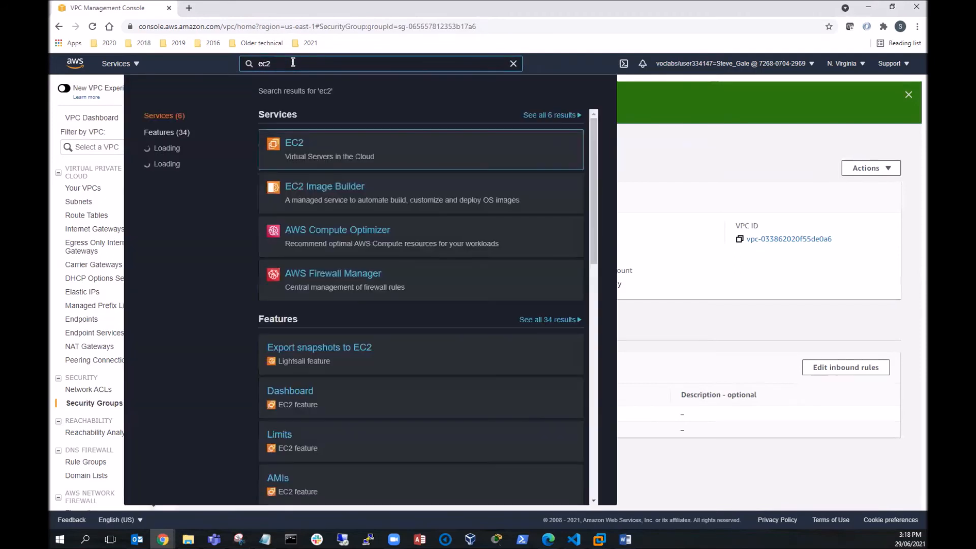
right_click(297, 143)
left_click(334, 151)
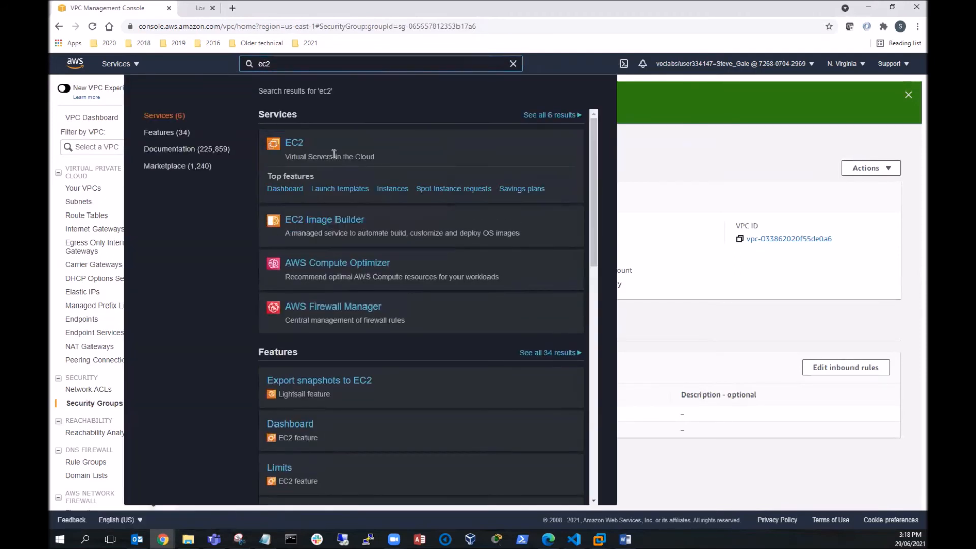
left_click(226, 8)
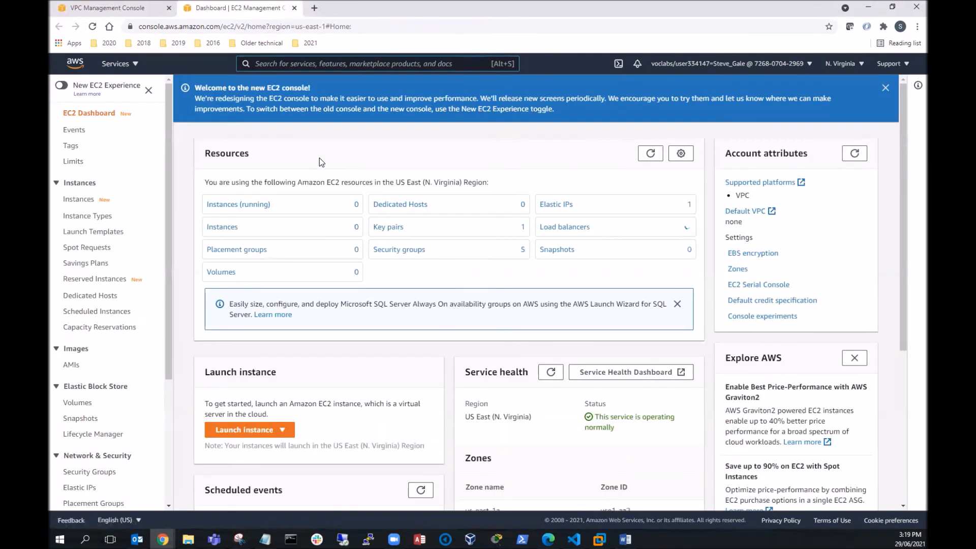
Start launching an instance from the 64-bit (x86) Amazon Linux 2 AMI (HVM), SSD Volume Type, keeping the t2.micro instance type.
left_click(243, 204)
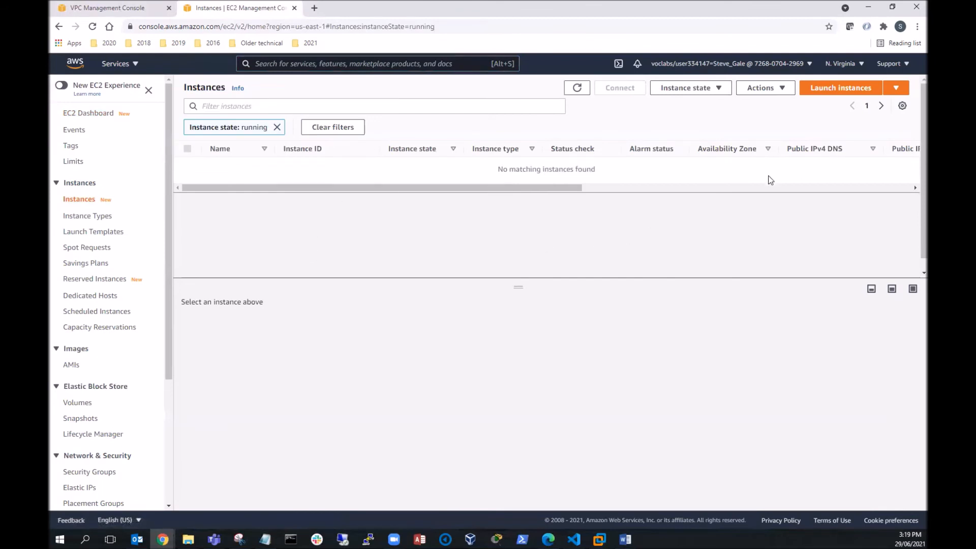
left_click(844, 89)
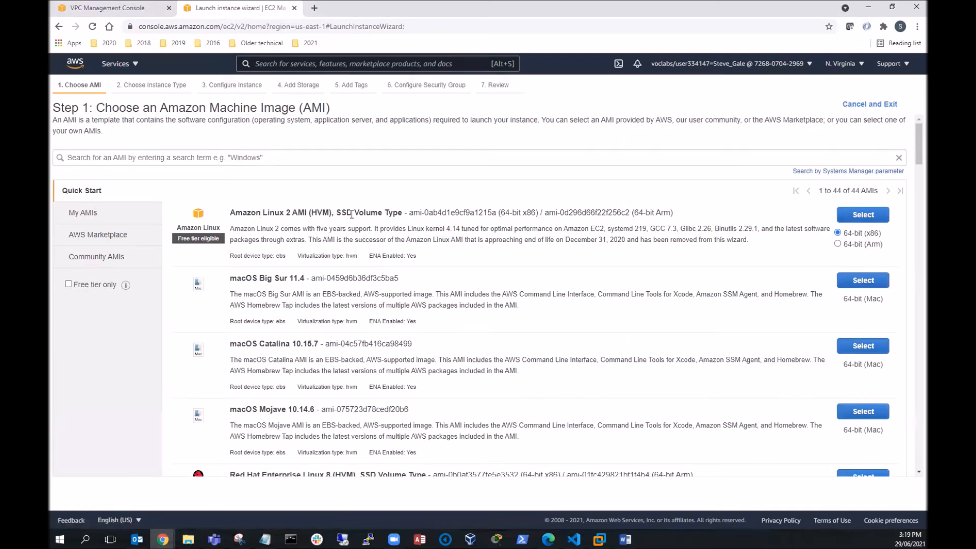
left_click_drag(260, 214, 353, 214)
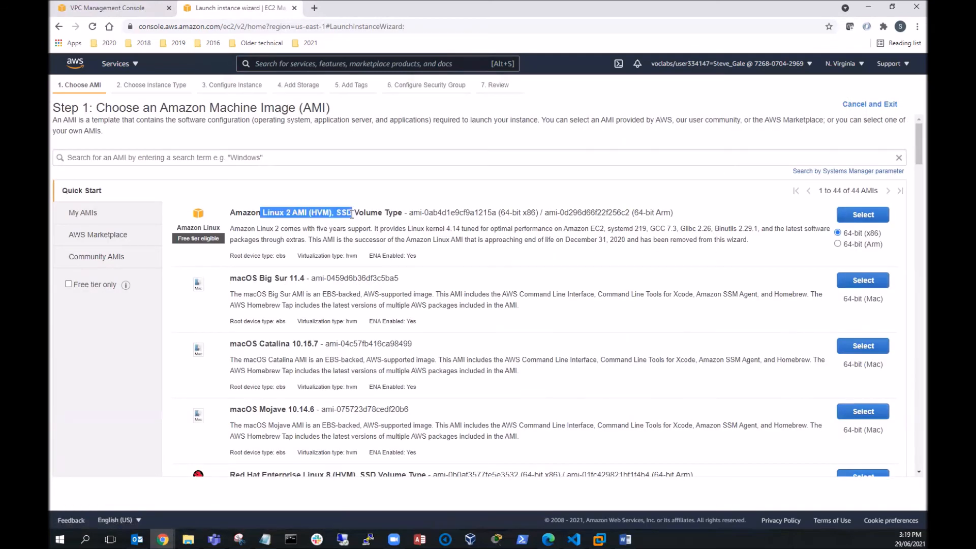
left_click(868, 218)
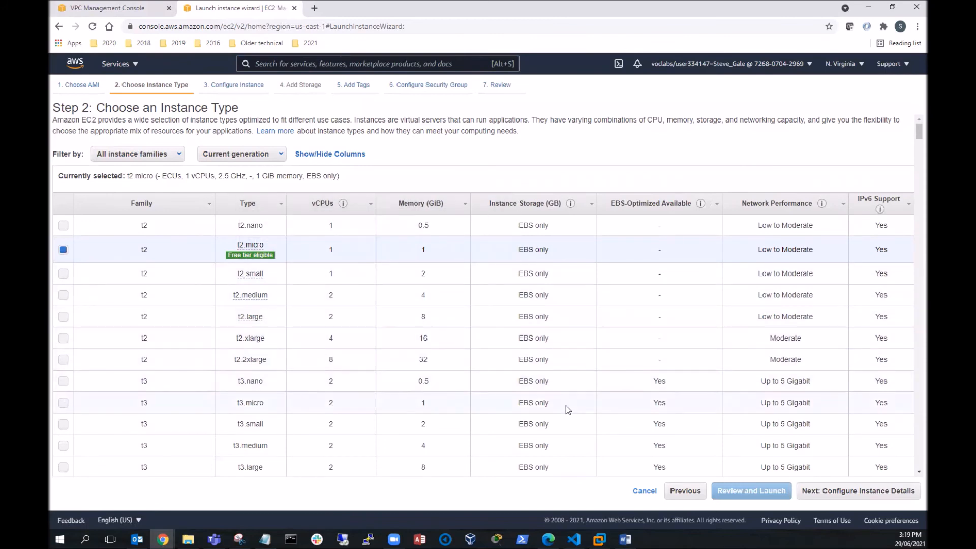
scroll(568, 408, "down", 5)
left_click(836, 496)
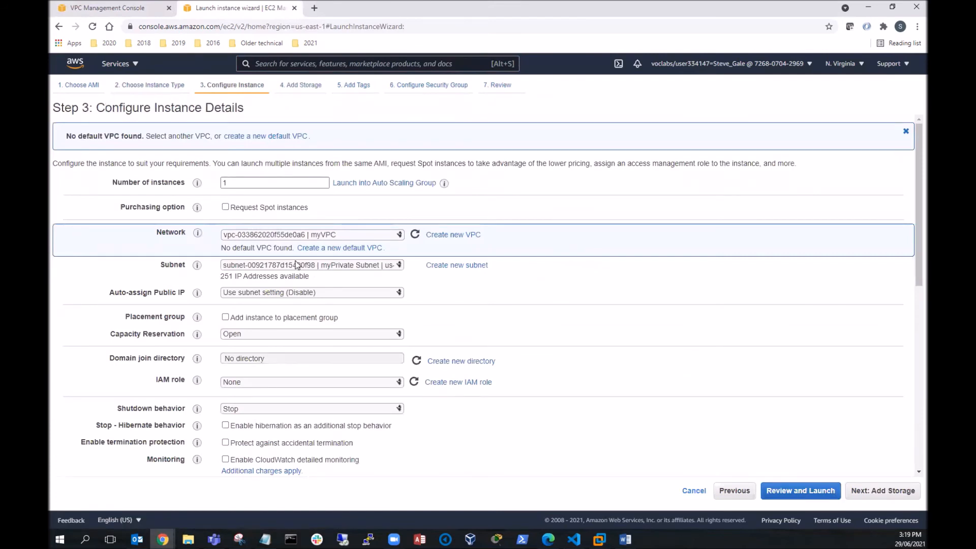
Set the instance's network to myVPC and its subnet to myPublic Subnet.
left_click(399, 235)
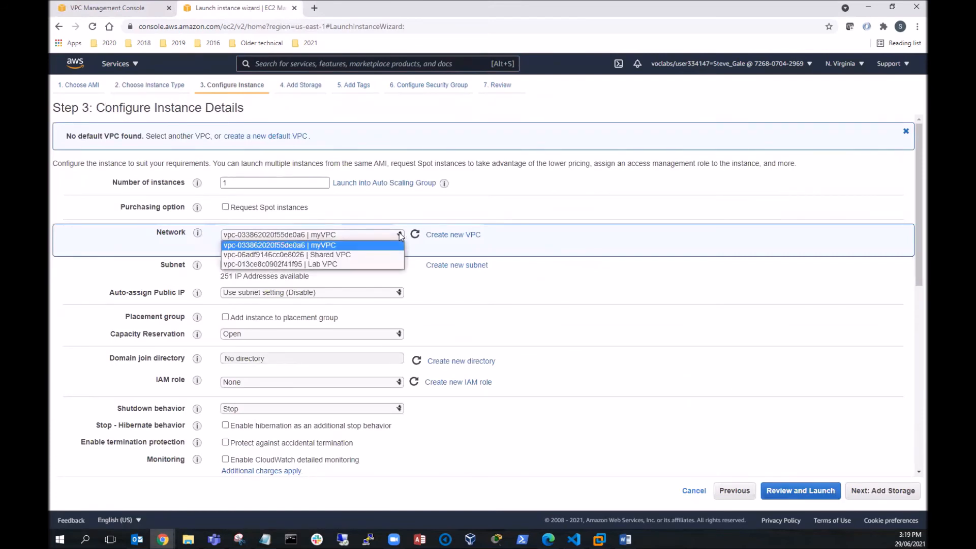
left_click(348, 246)
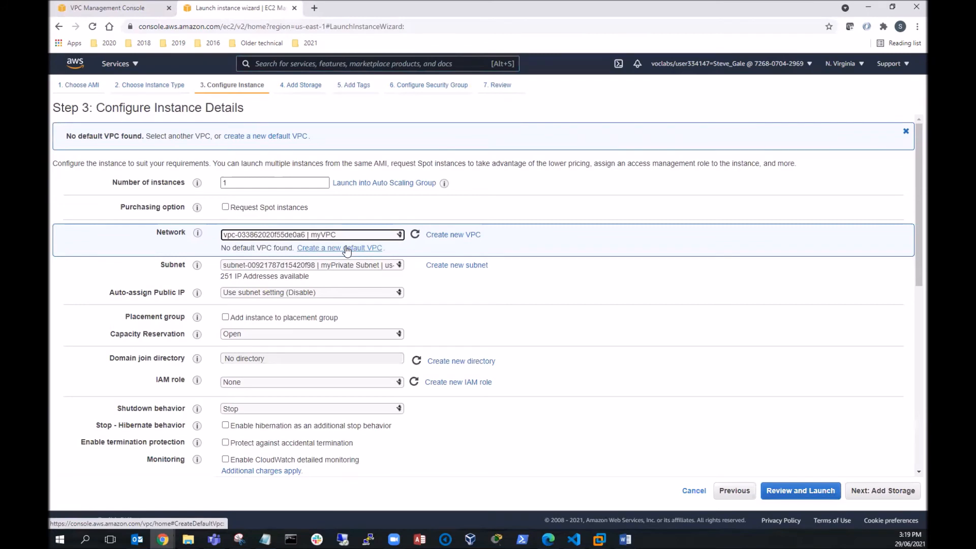
left_click(398, 265)
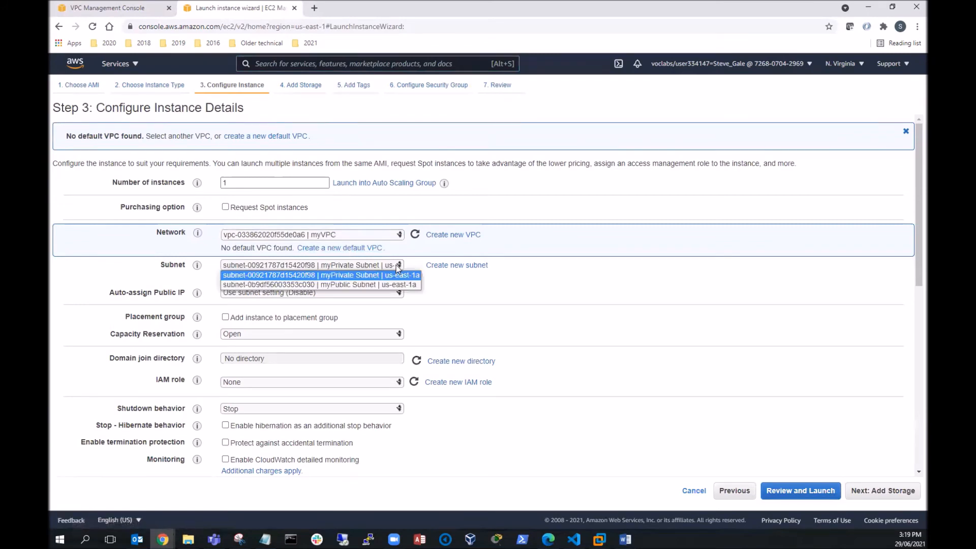
left_click(376, 286)
Check the network diagram, then enable auto-assignment of a public IP for the instance.
left_click(239, 538)
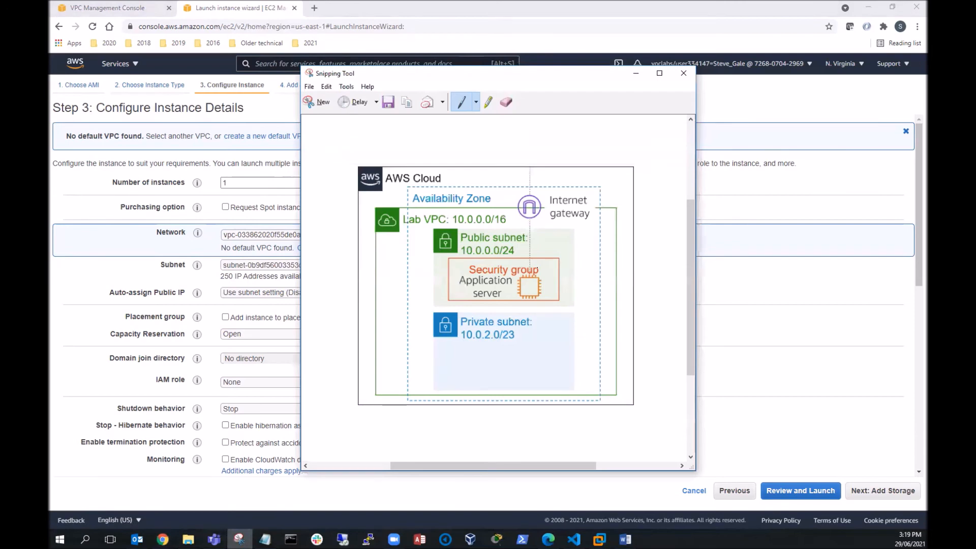
left_click(635, 74)
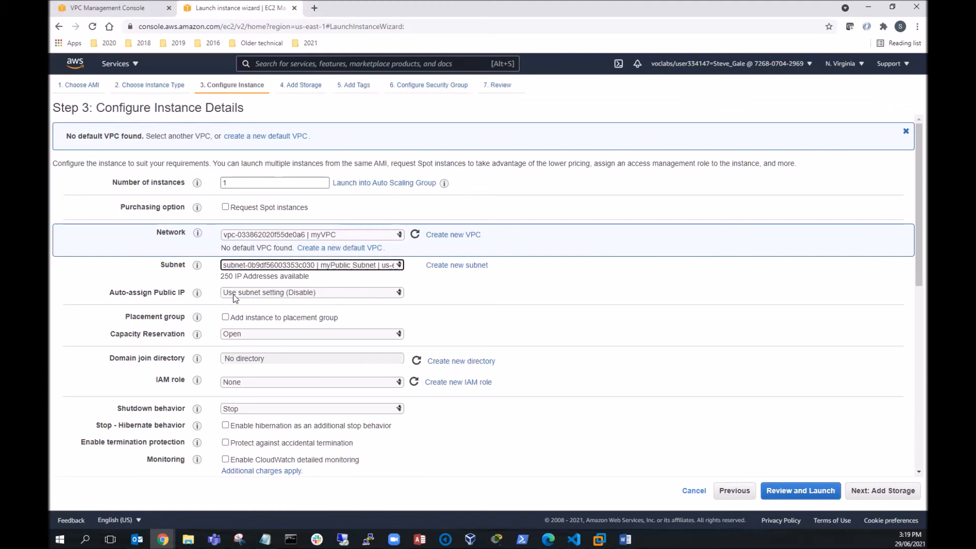
left_click(401, 293)
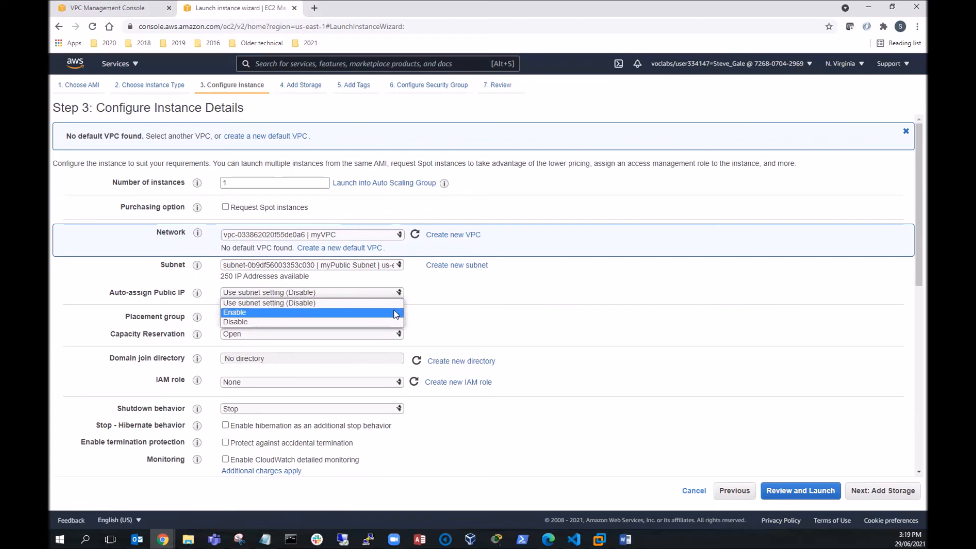
left_click(396, 313)
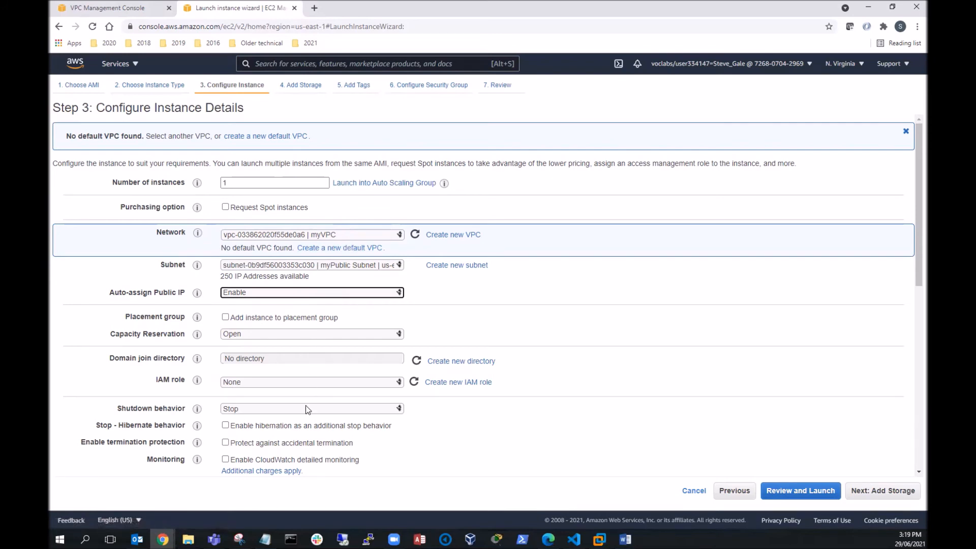
Copy in the prepared bash user data that installs httpd, mysql and php, unzips lab-app.zip into /var/www/html/ and starts httpd, and review its commands.
scroll(527, 380, "down", 3)
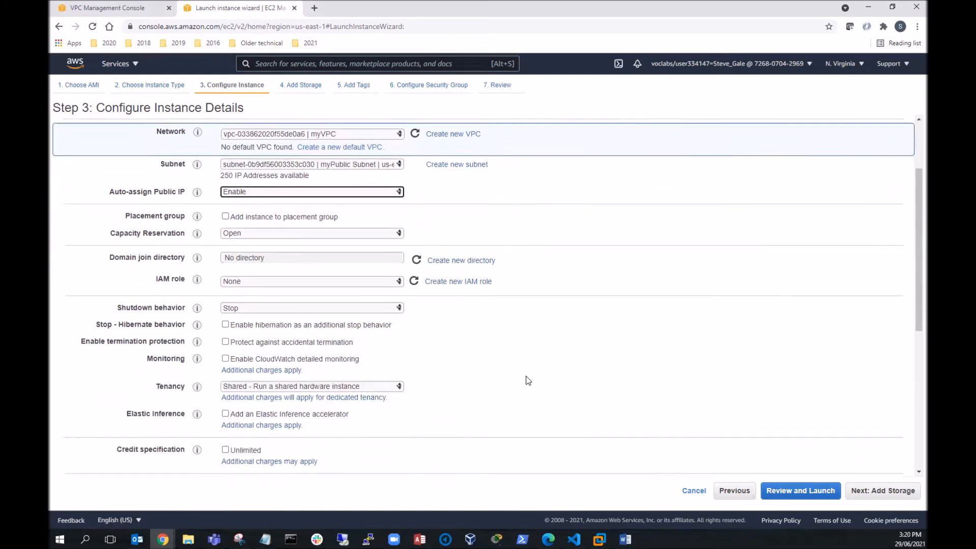
scroll(528, 380, "down", 5)
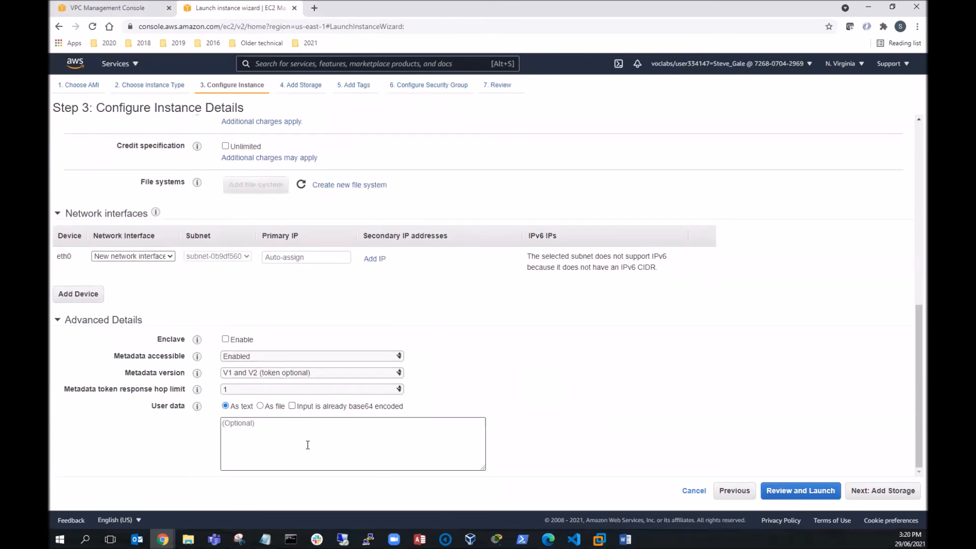
key("alt+Tab")
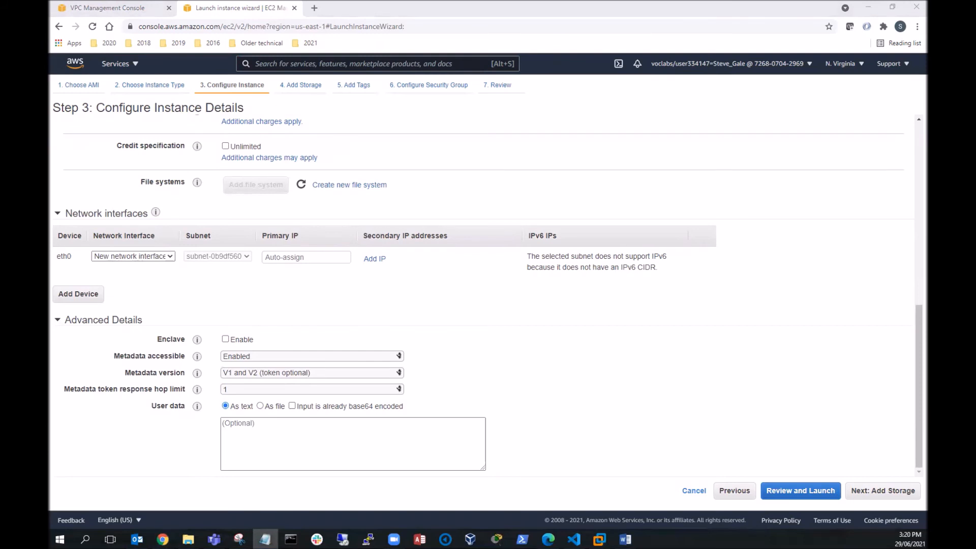
left_click(236, 423)
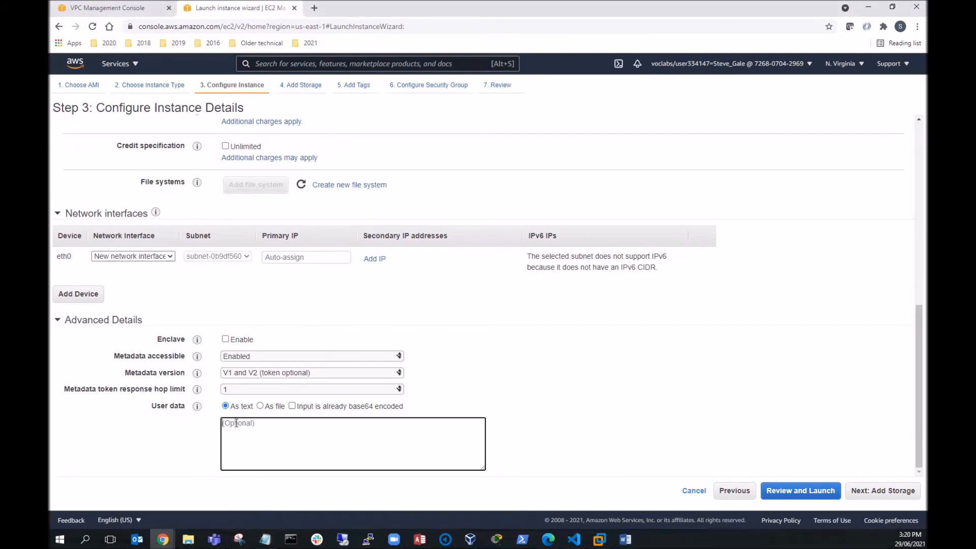
type("wget https://aws-tc-largeobjects.s3.amazonaws.com/AWS-TC-AcademyACF/acf-lab3-vpc/lab-app.zip unzip lab-app.zip -d /var/www/html/ # Turn on web server chkconfig httpd on service httpd start")
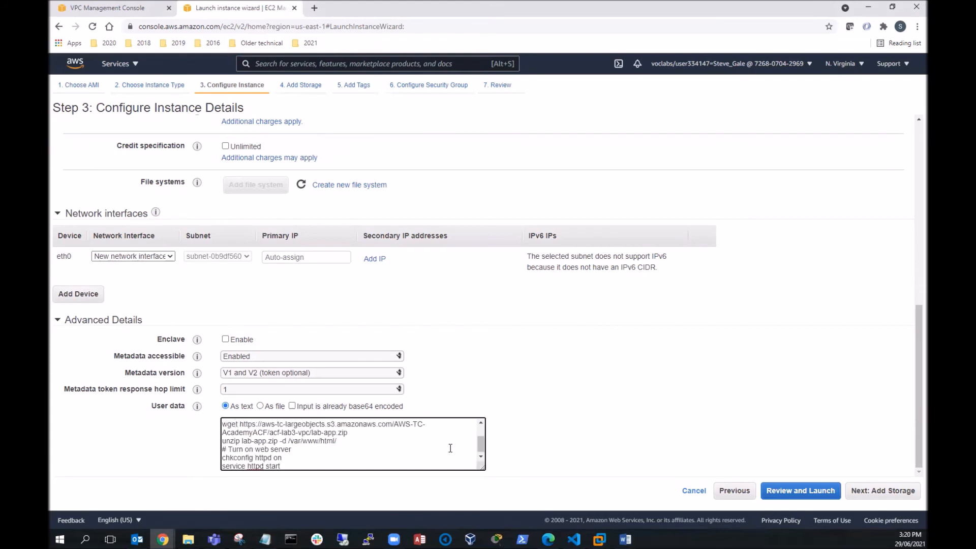
left_click_drag(481, 445, 481, 432)
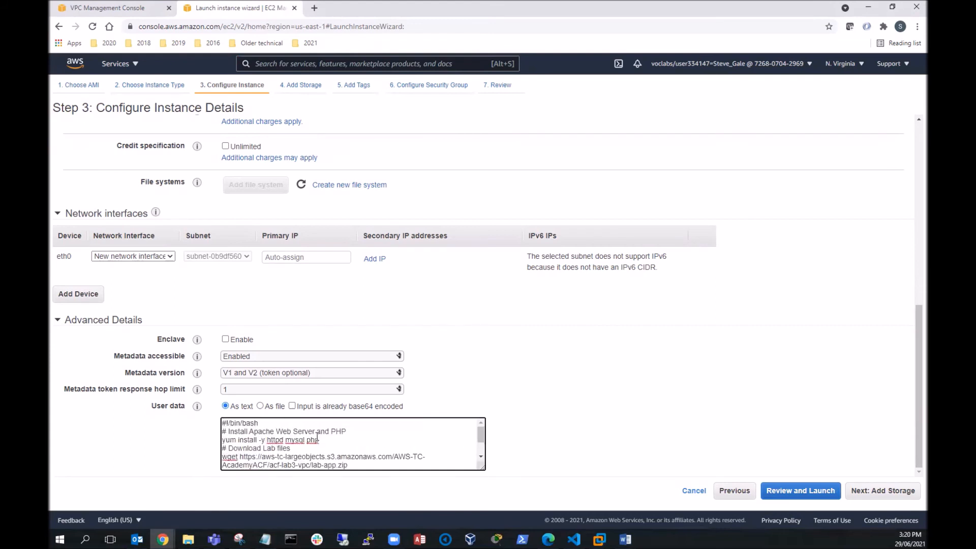
left_click_drag(223, 441, 250, 440)
left_click_drag(318, 440, 349, 431)
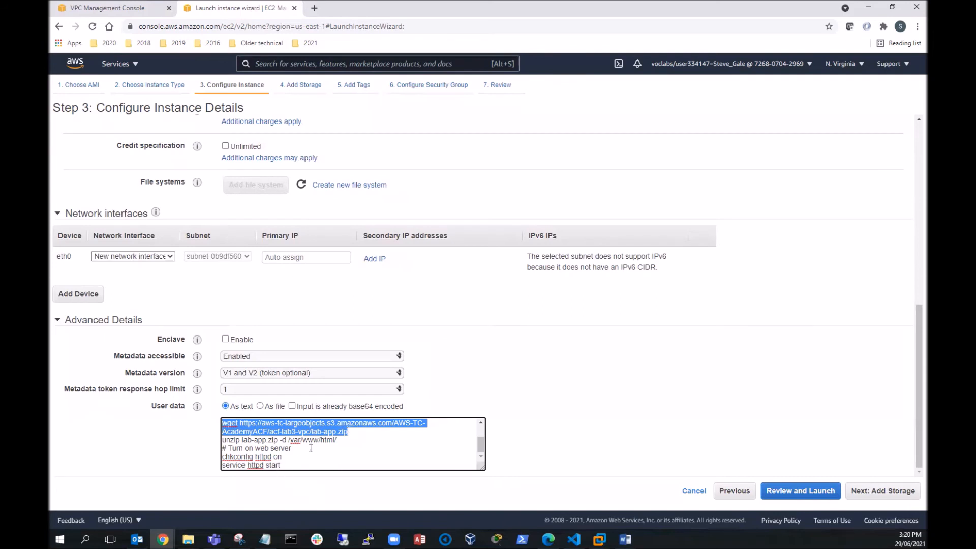
left_click_drag(288, 440, 338, 440)
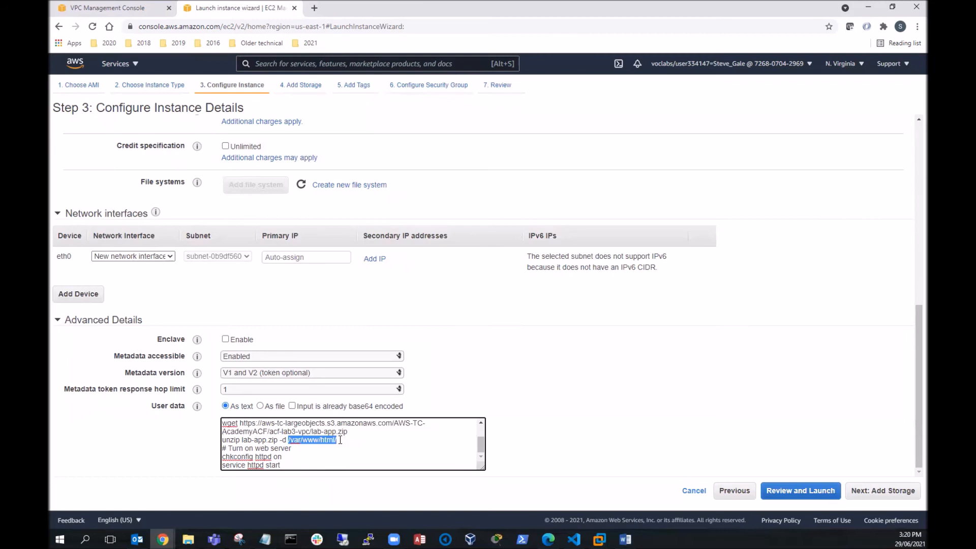
left_click_drag(282, 456, 212, 458)
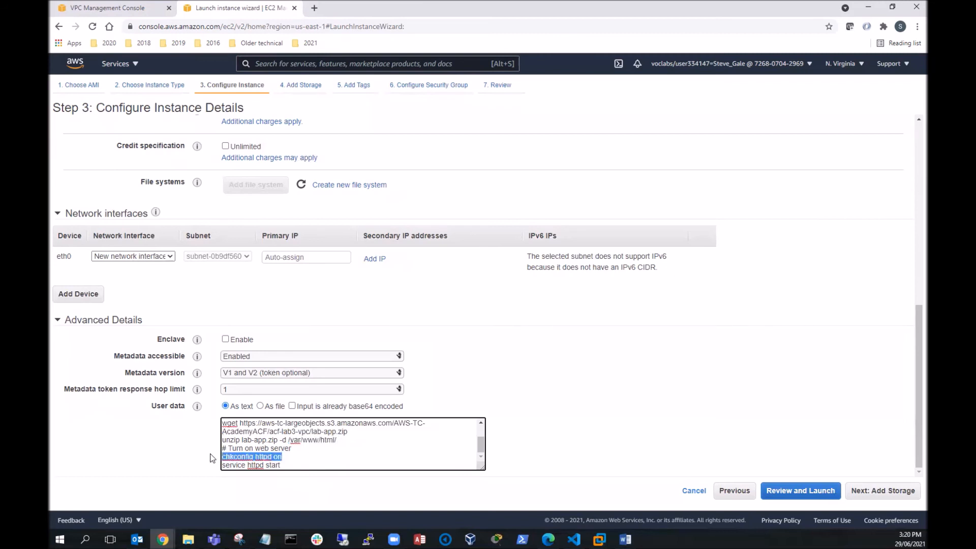
left_click_drag(297, 464, 213, 467)
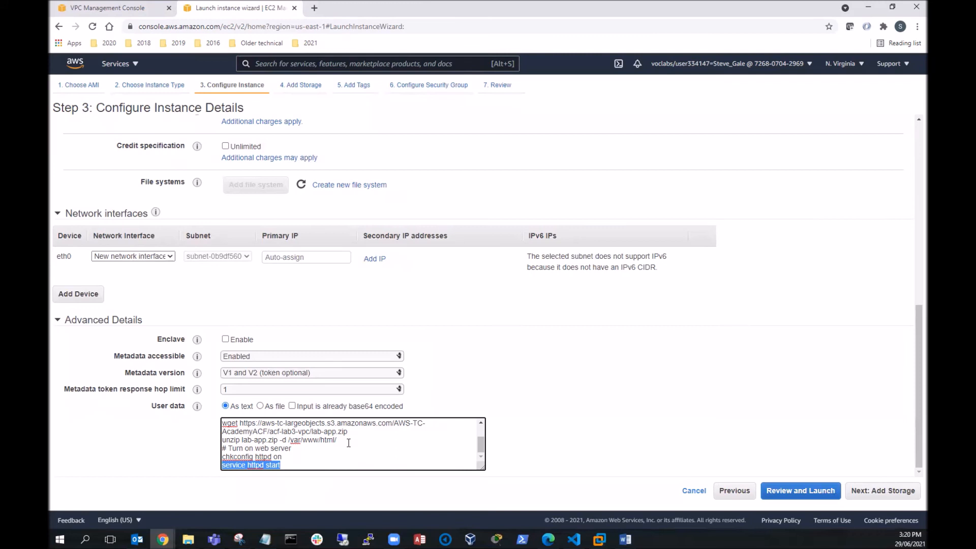
Keep the default 8 GiB General Purpose SSD (gp2) root volume and continue to the security group settings without adding tags.
left_click(885, 491)
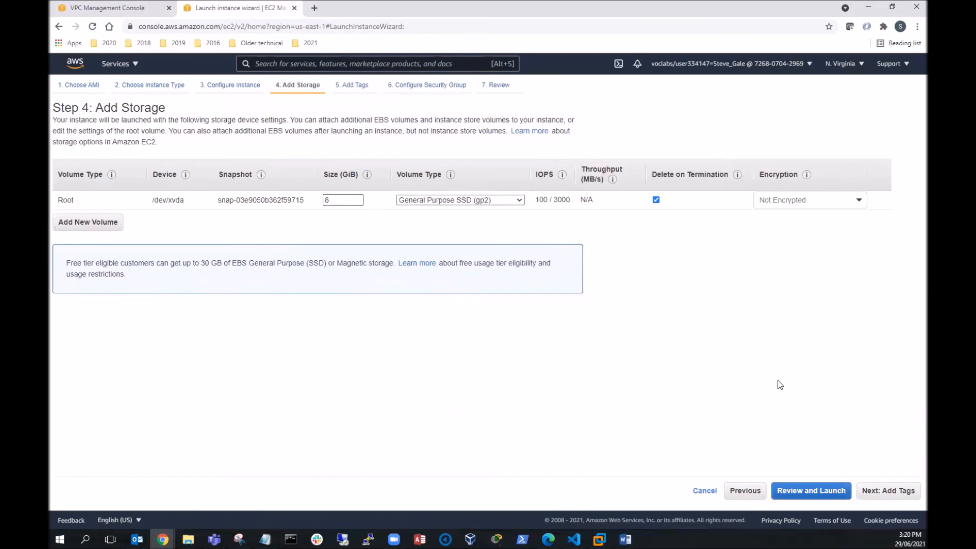
left_click(885, 493)
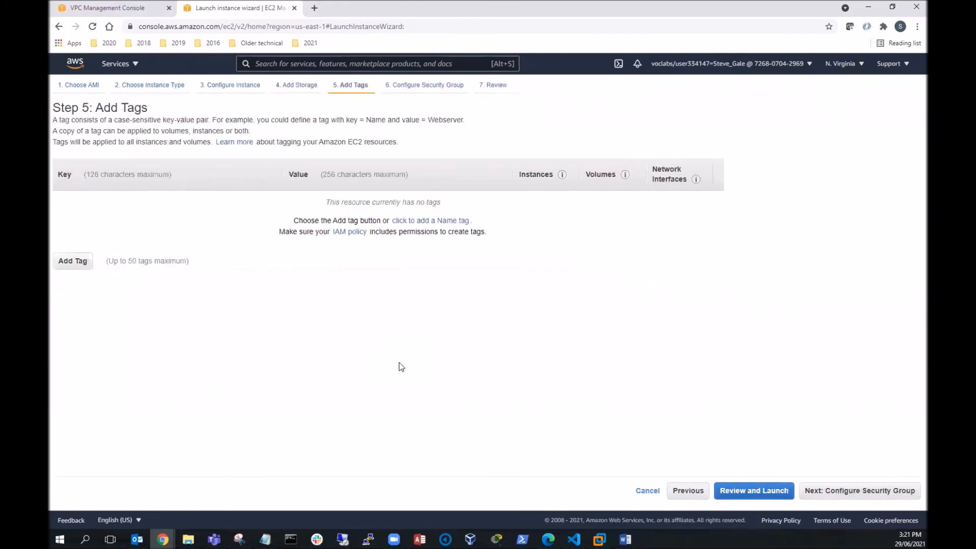
left_click(860, 493)
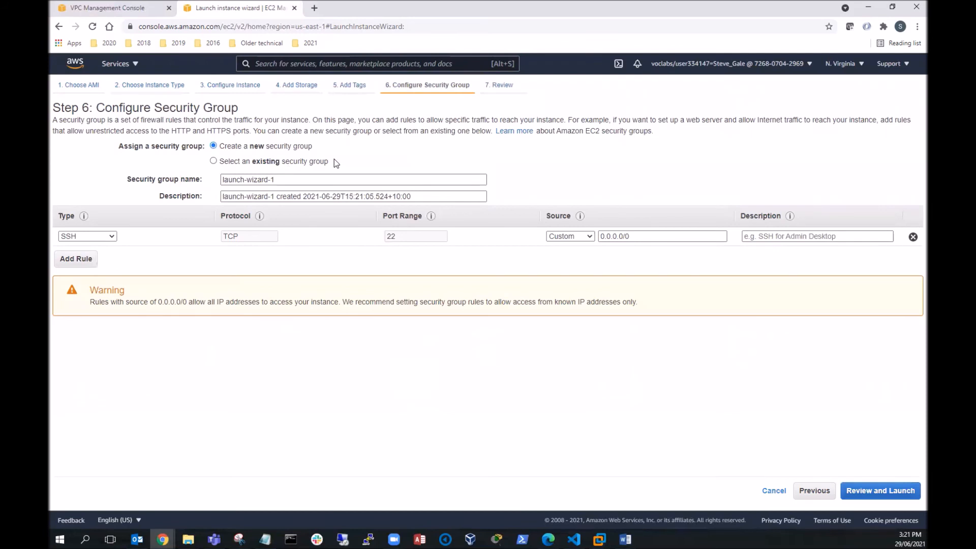
Assign the existing security group MYSecurityGroup to the instance and continue to the launch review without opening port 22.
left_click(214, 162)
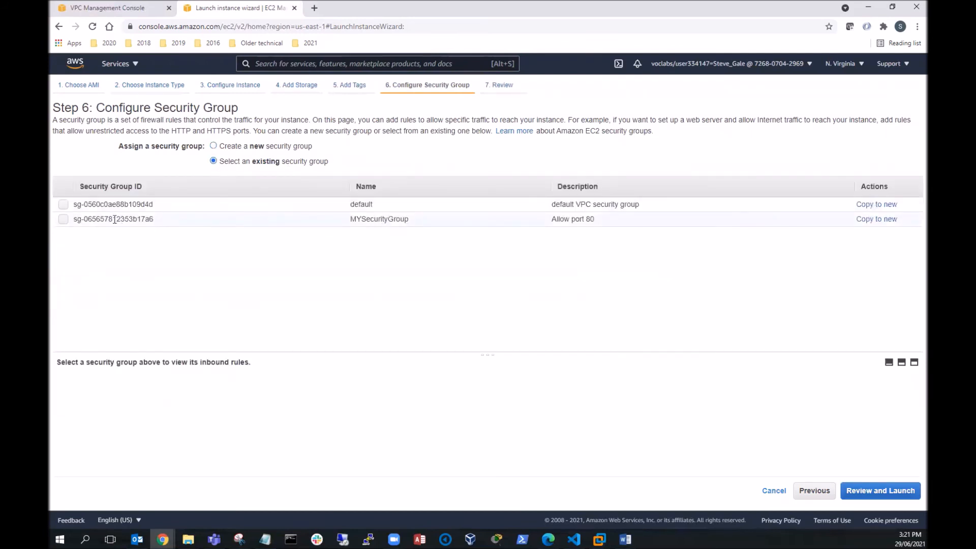
left_click(63, 220)
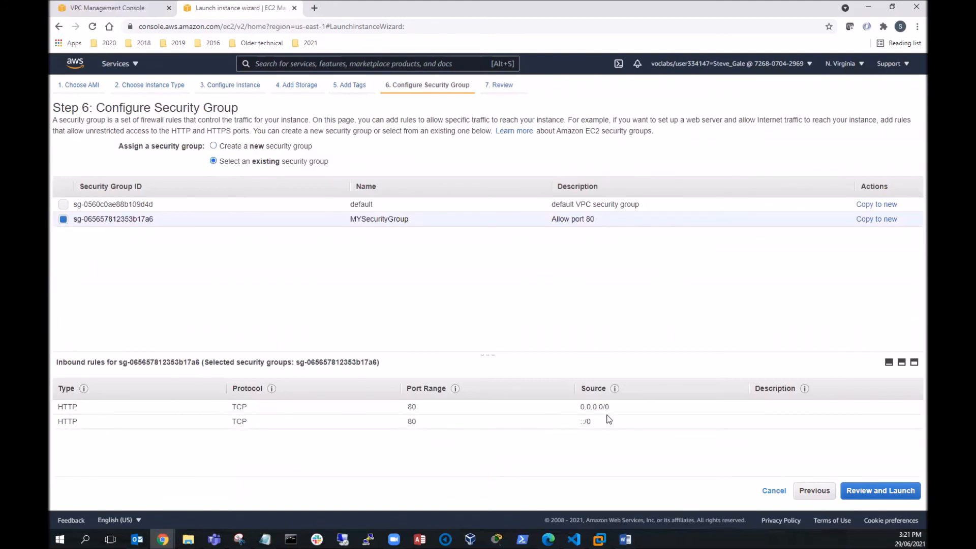
left_click(875, 492)
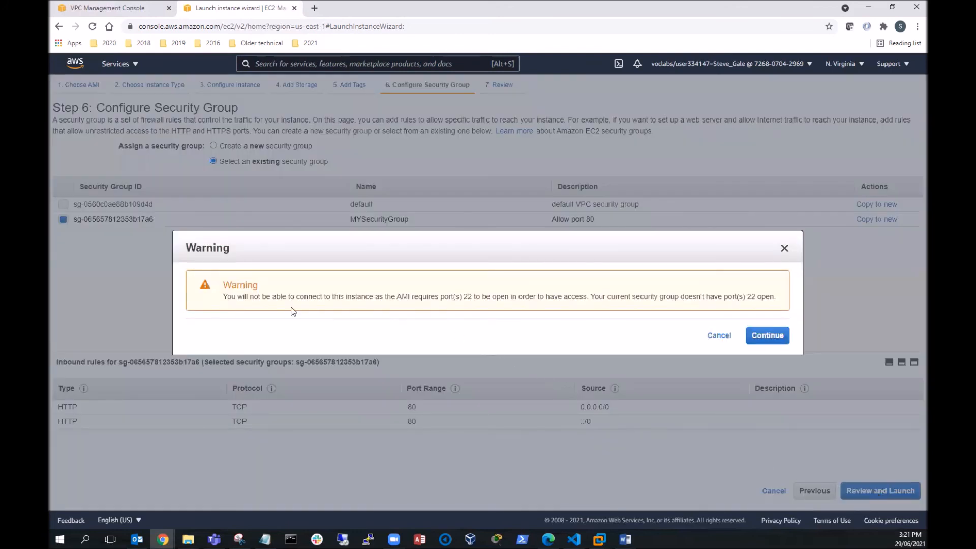
left_click_drag(619, 296, 774, 296)
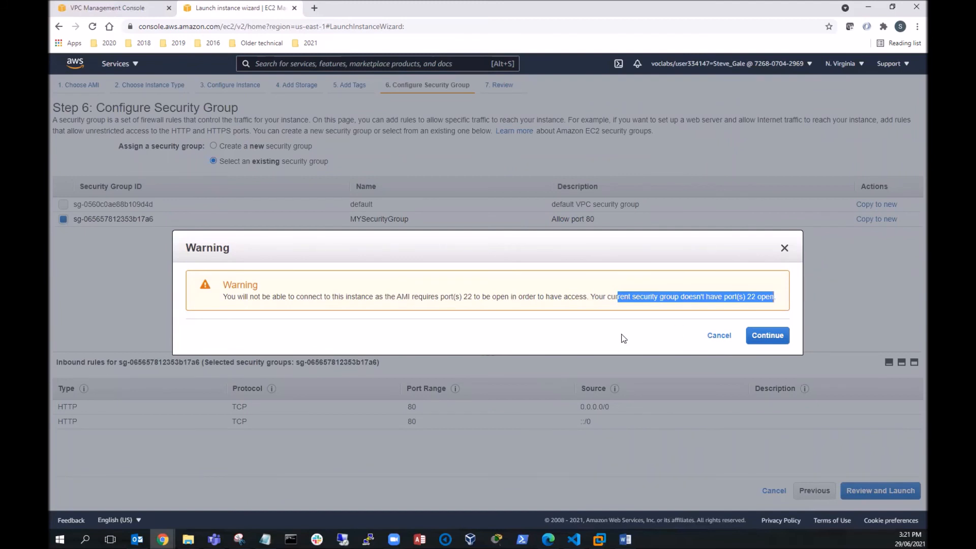
left_click(767, 335)
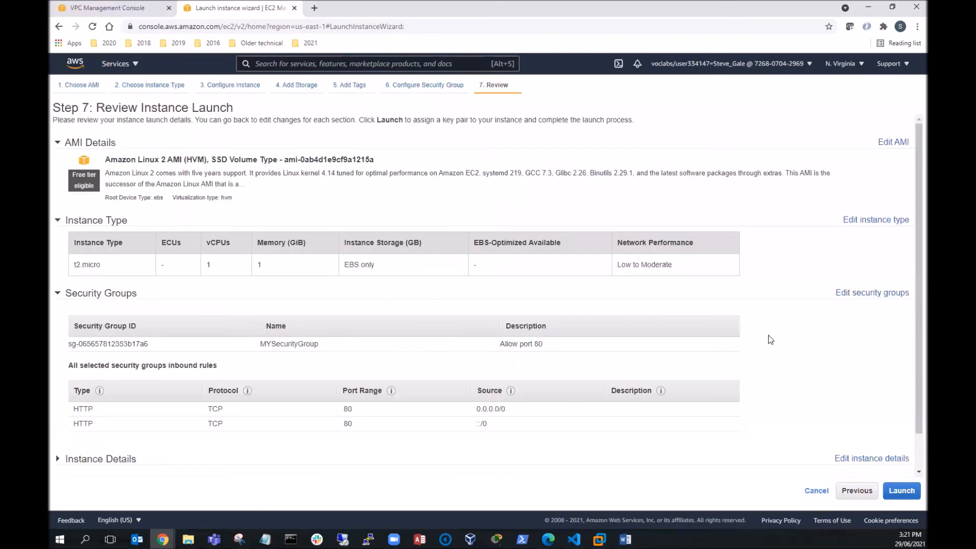
Review the launch settings and launch the instance with the existing key pair vockey, acknowledging access to its private key file.
scroll(546, 295, "down", 2)
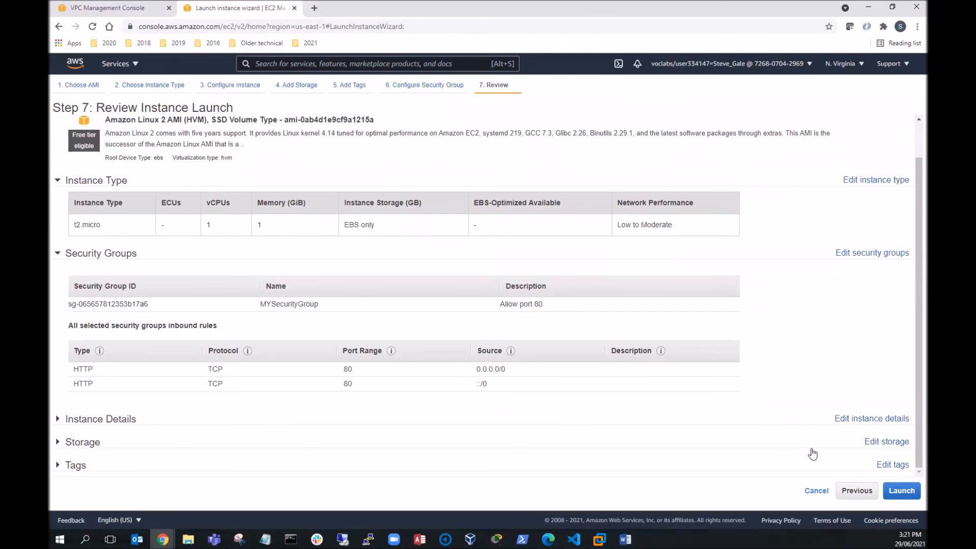
left_click(888, 491)
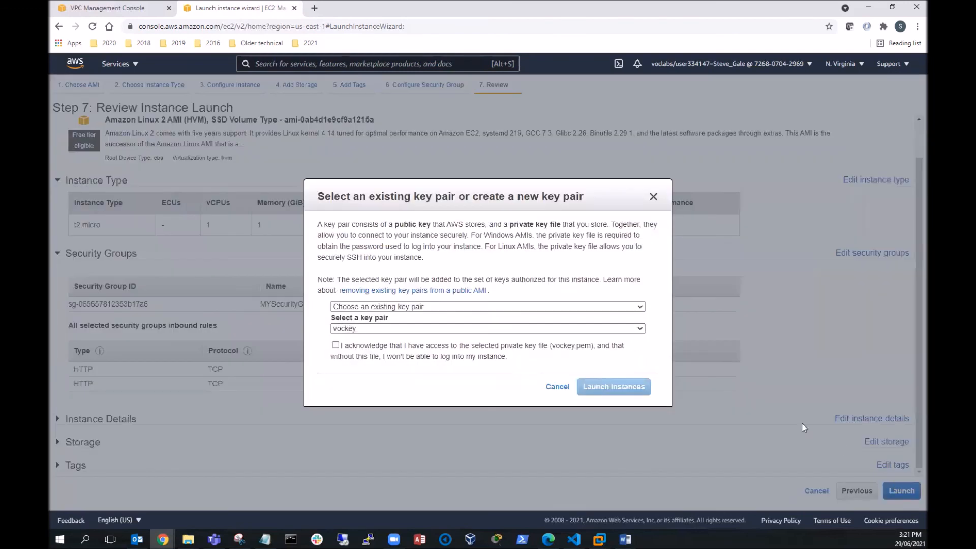
left_click(639, 307)
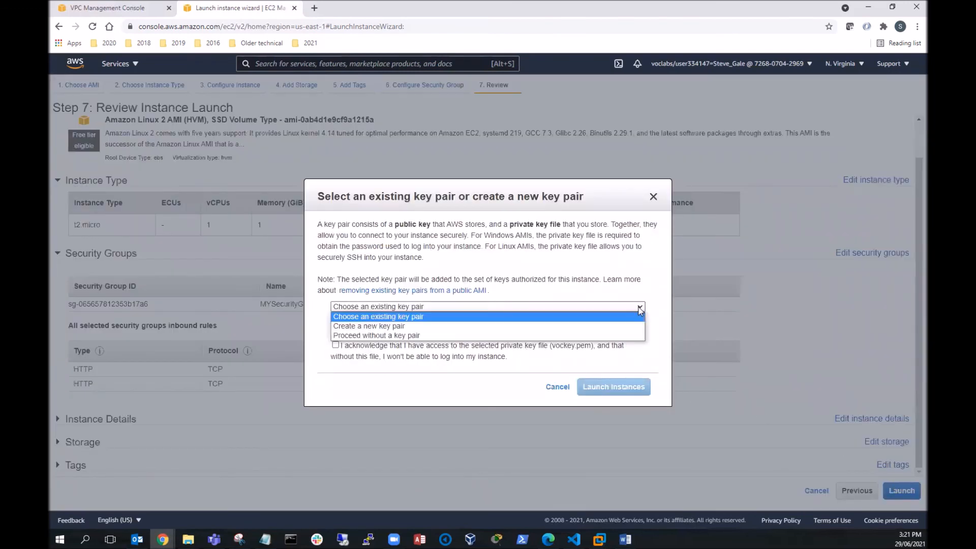
left_click(628, 318)
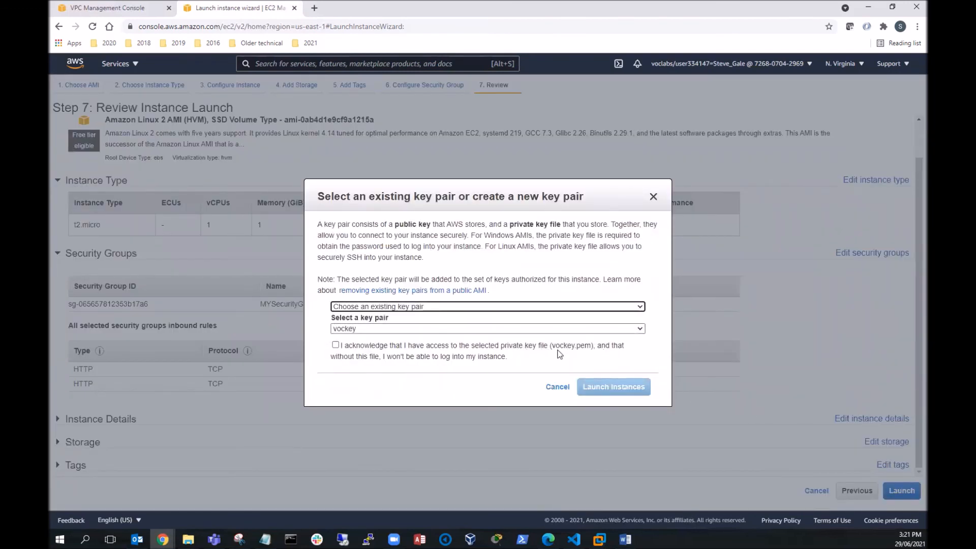
left_click(336, 345)
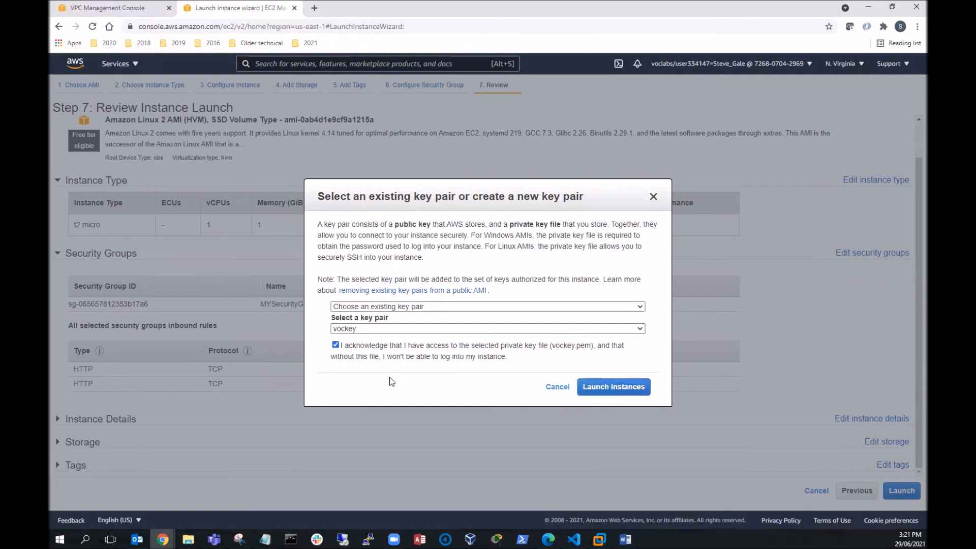
left_click(617, 387)
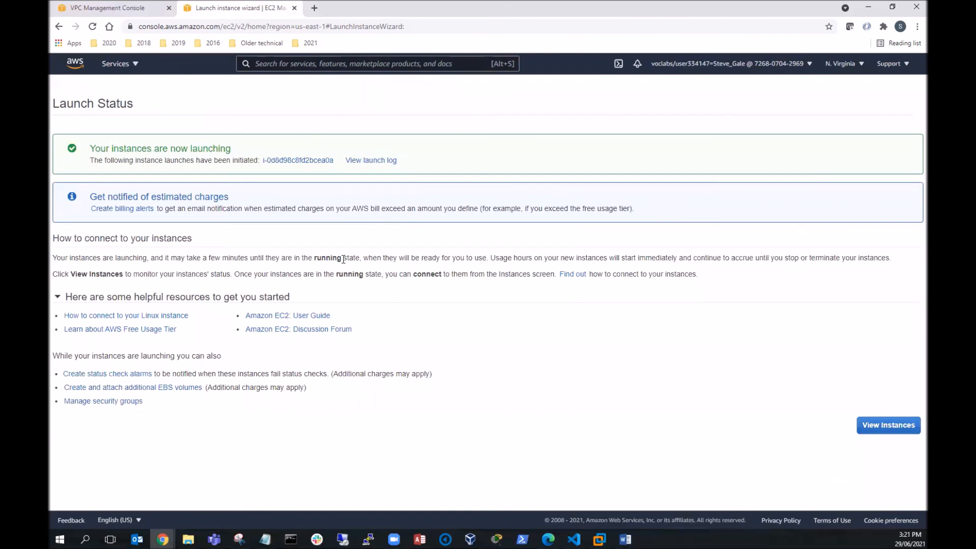
Open the launched instance's summary from the instances list and copy its public IPv4 address.
left_click(869, 426)
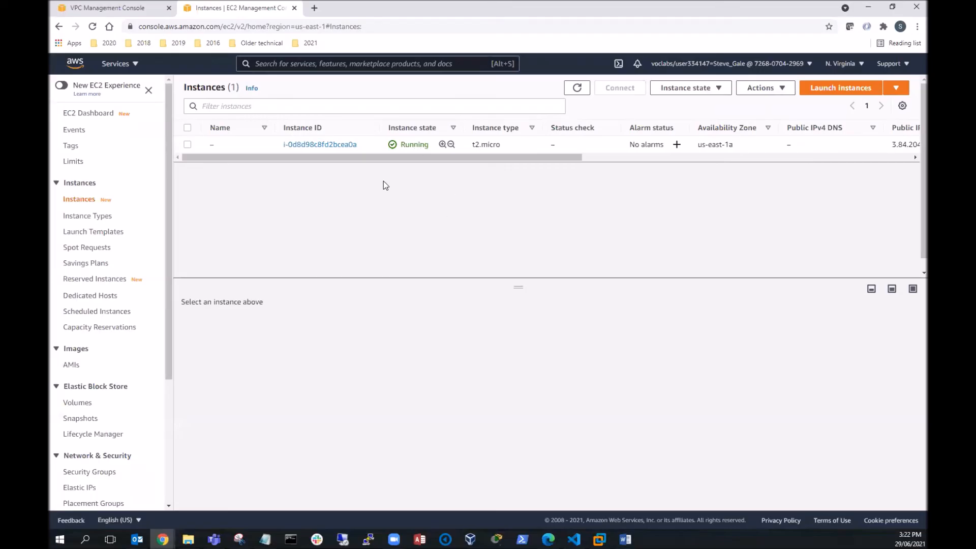
left_click(321, 144)
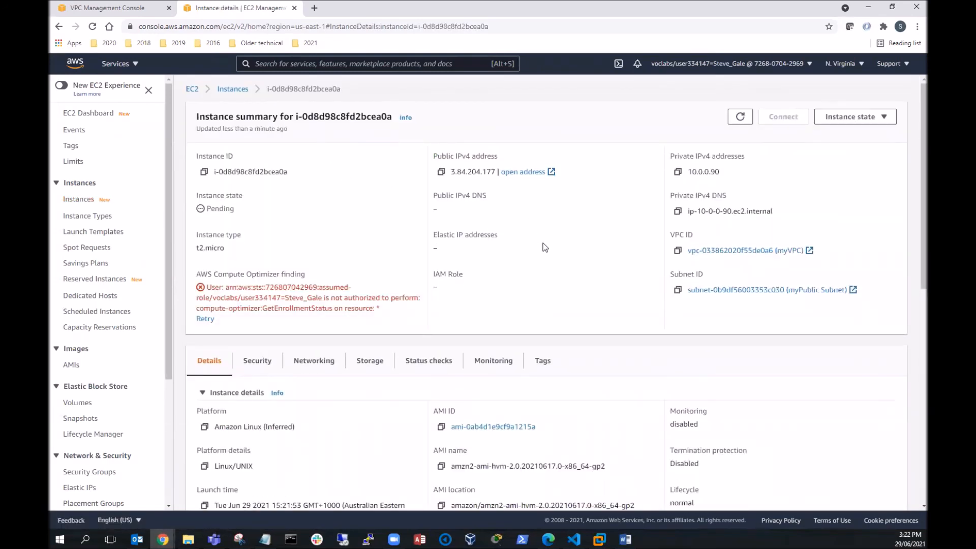
left_click_drag(452, 171, 489, 172)
left_click(441, 172)
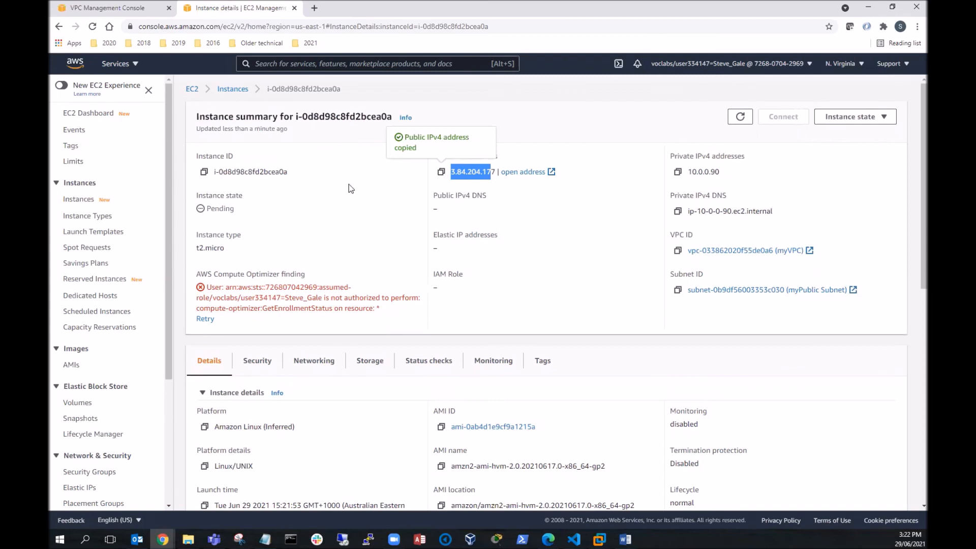
left_click(315, 11)
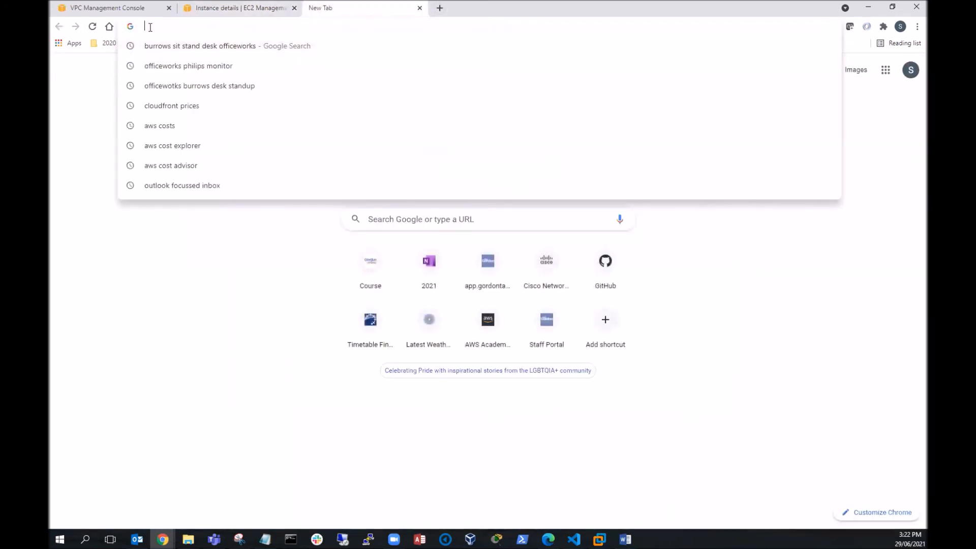
type("http")
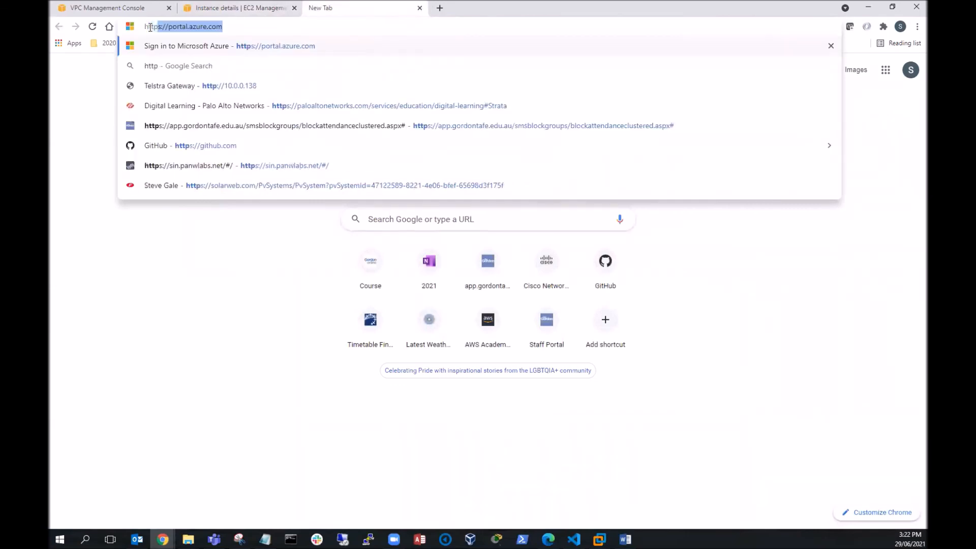
type("://")
key("ctrl+v")
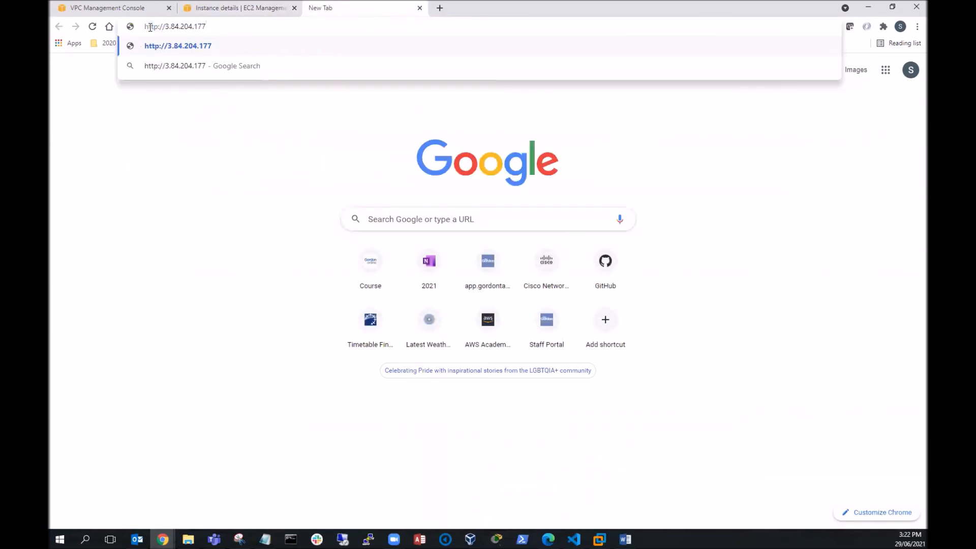
key("Return")
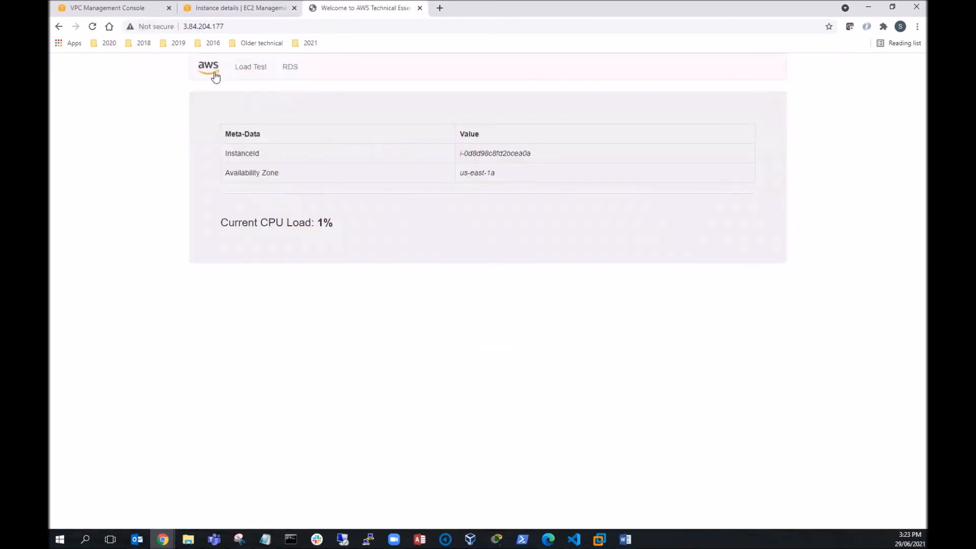
Check the web server's address in the browser, then switch to Snipping Tool to examine the network diagram.
left_click(211, 27)
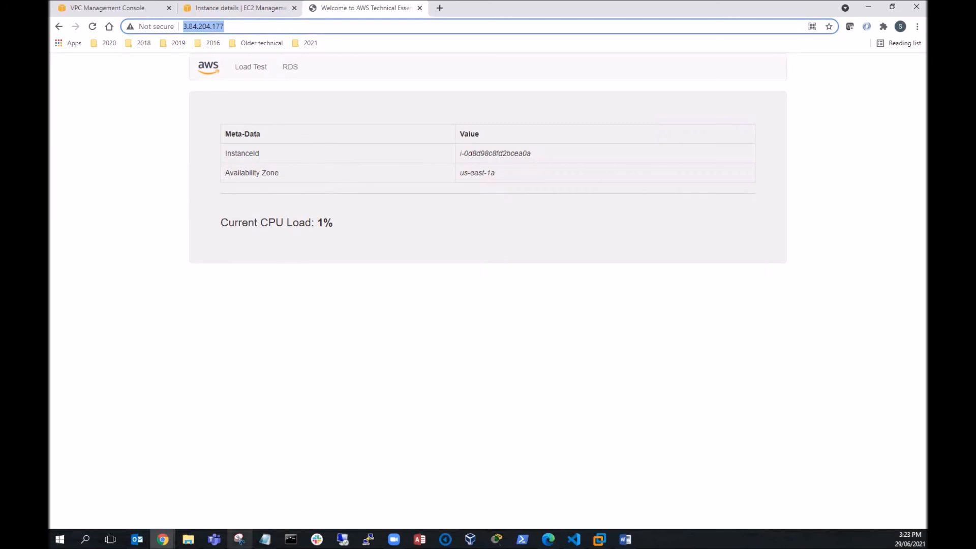
left_click(239, 539)
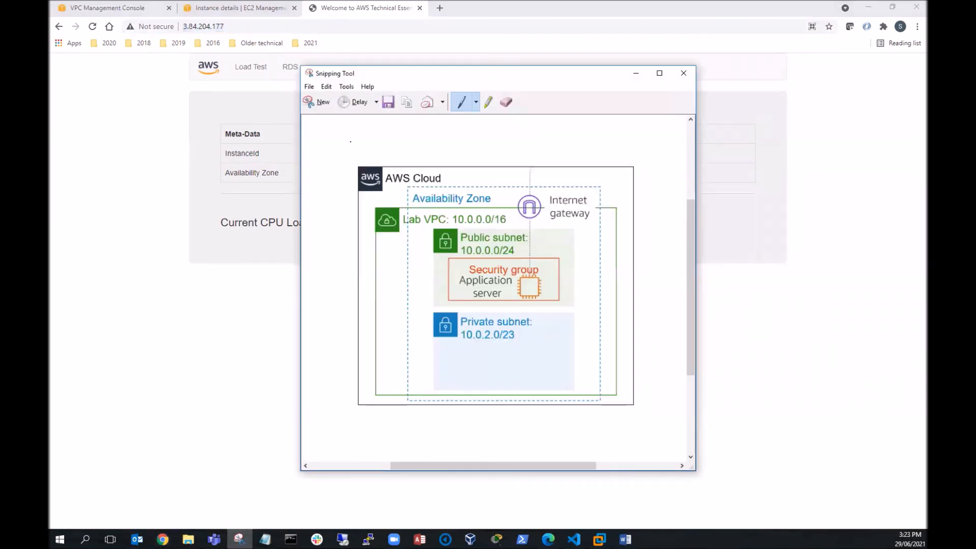